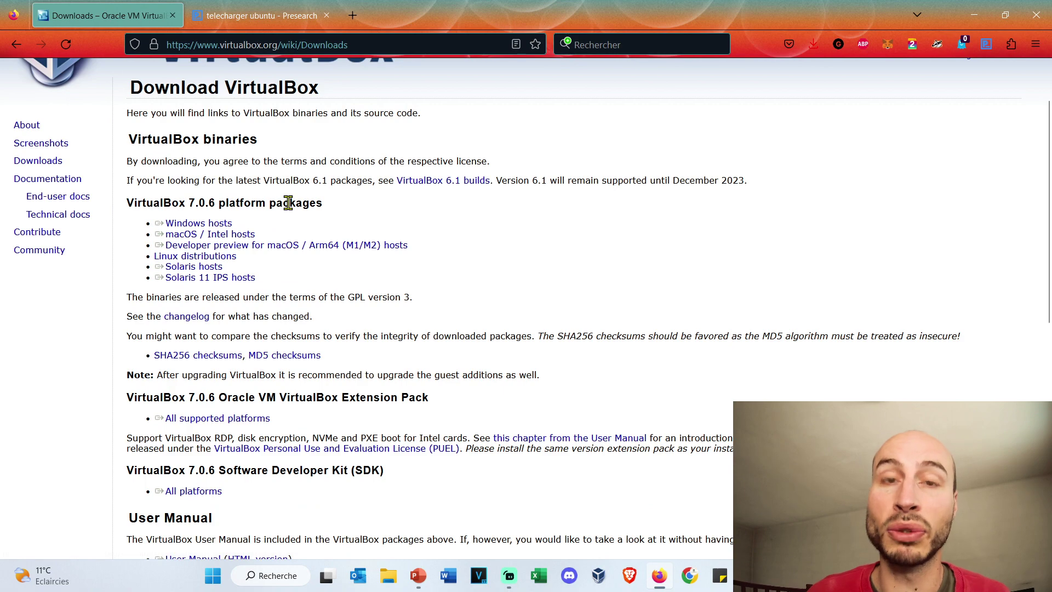
{"action": "scroll", "coordinate": [288, 203], "scroll_direction": "down", "scroll_amount": 4}
{"action": "scroll", "coordinate": [286, 207], "scroll_direction": "up", "scroll_amount": 2}
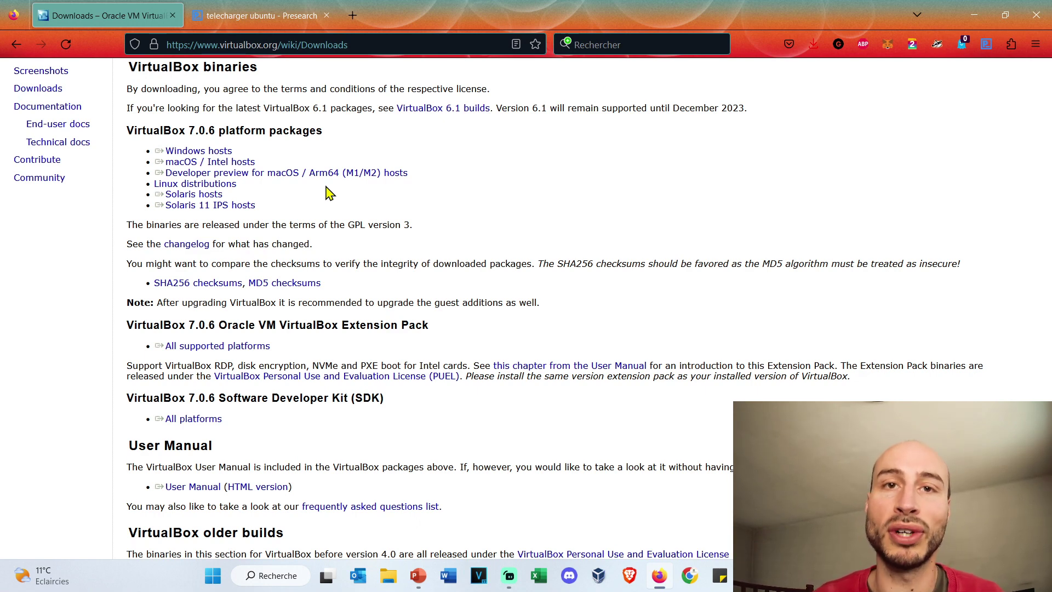
{"action": "triple_click", "coordinate": [356, 173]}
{"action": "left_click", "coordinate": [378, 192]}
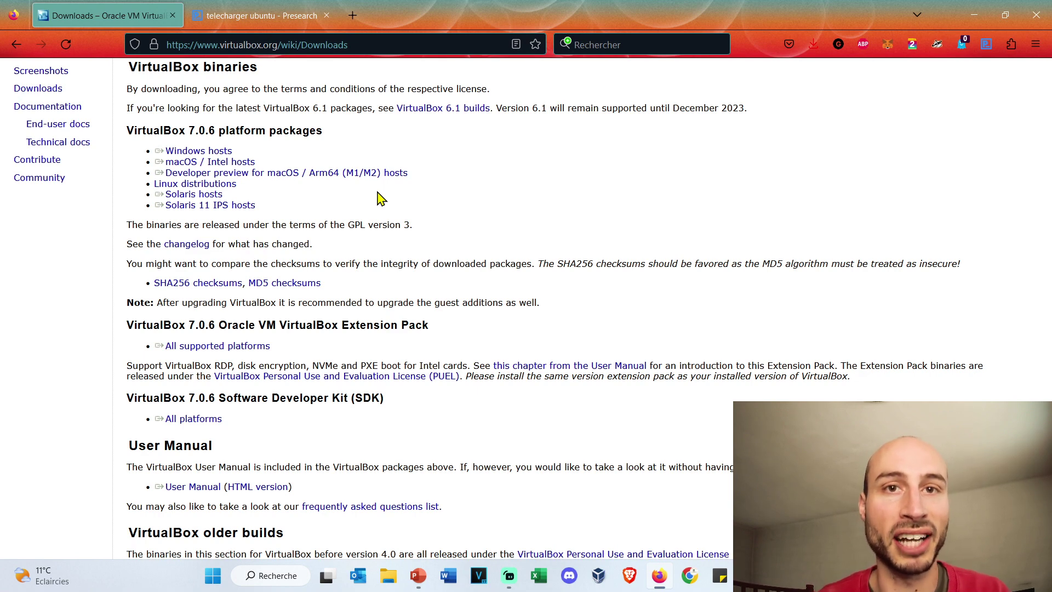
{"action": "triple_click", "coordinate": [364, 176]}
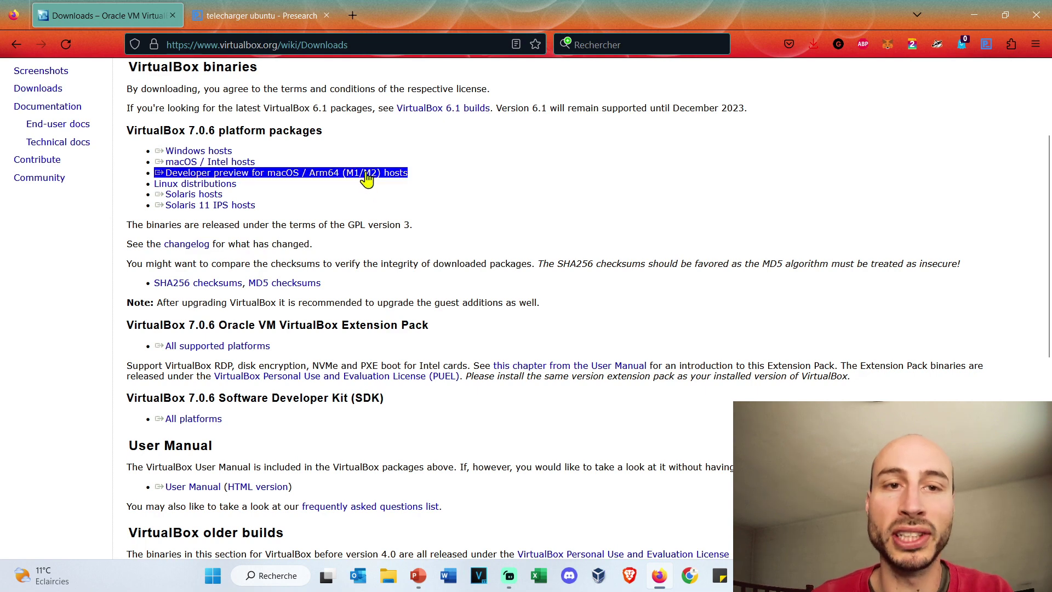
{"action": "left_click", "coordinate": [493, 174]}
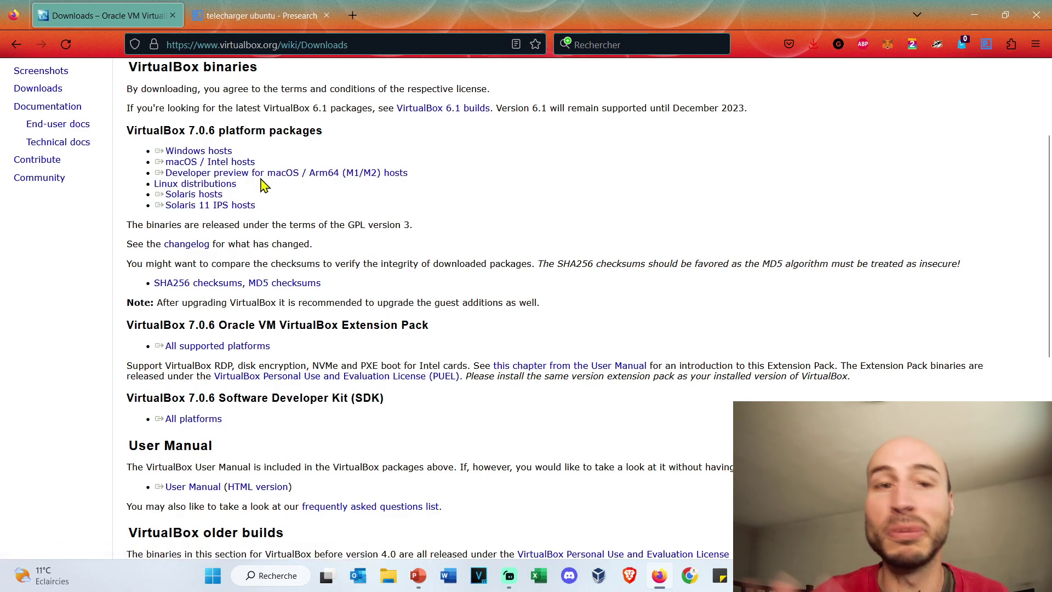
{"action": "scroll", "coordinate": [263, 186], "scroll_direction": "down", "scroll_amount": 1}
{"action": "scroll", "coordinate": [264, 185], "scroll_direction": "up", "scroll_amount": 1}
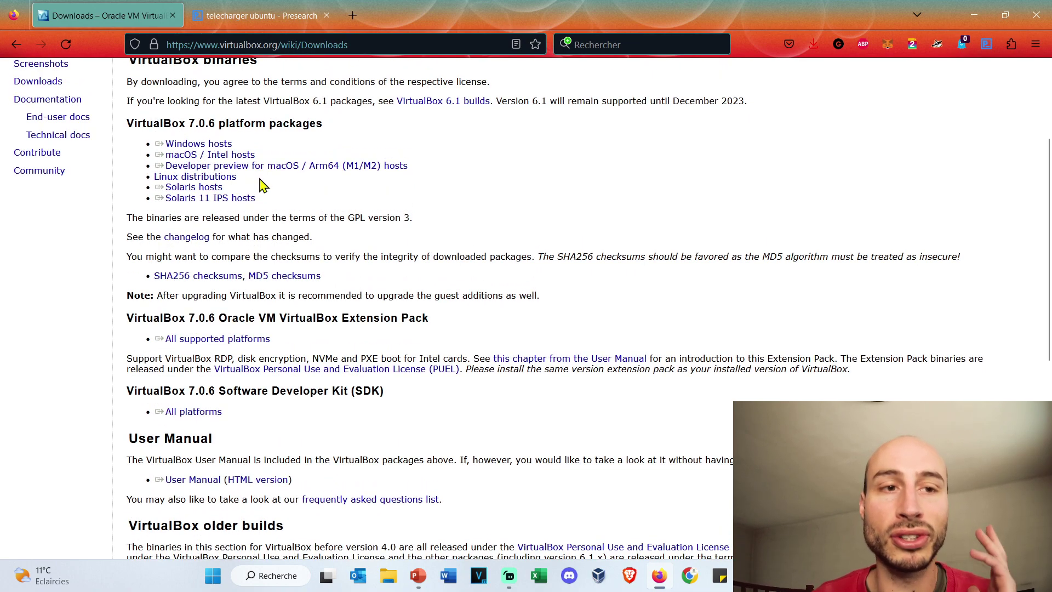
Step: Download the VirtualBox 7.0.6 installer for Windows hosts to the Desktop
{"action": "left_click", "coordinate": [225, 145]}
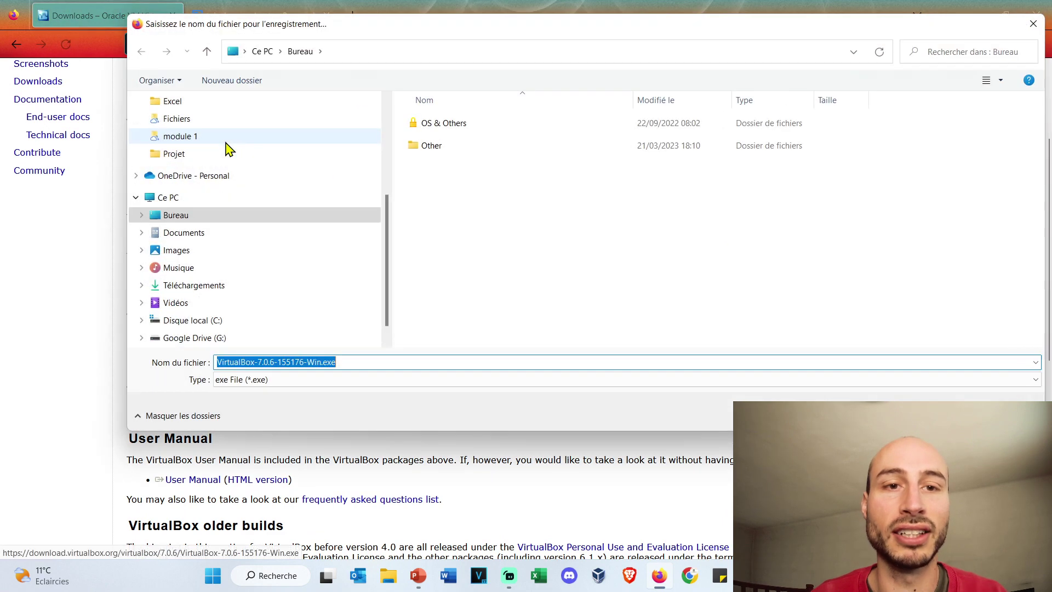
{"action": "left_click", "coordinate": [321, 364]}
{"action": "left_click_drag", "start_coordinate": [322, 364], "coordinate": [348, 363]}
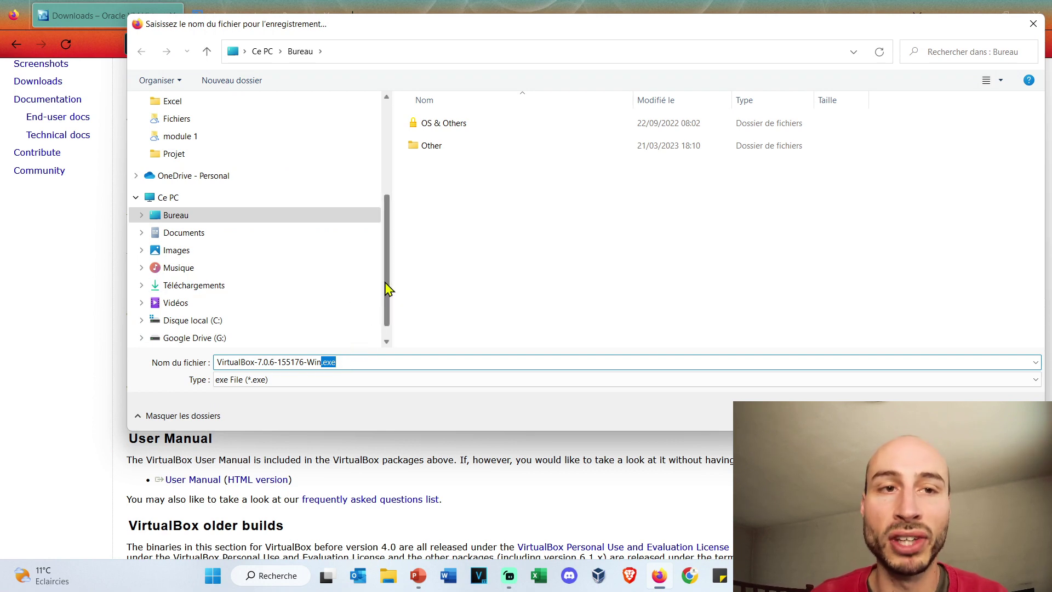
{"action": "left_click", "coordinate": [1033, 25]}
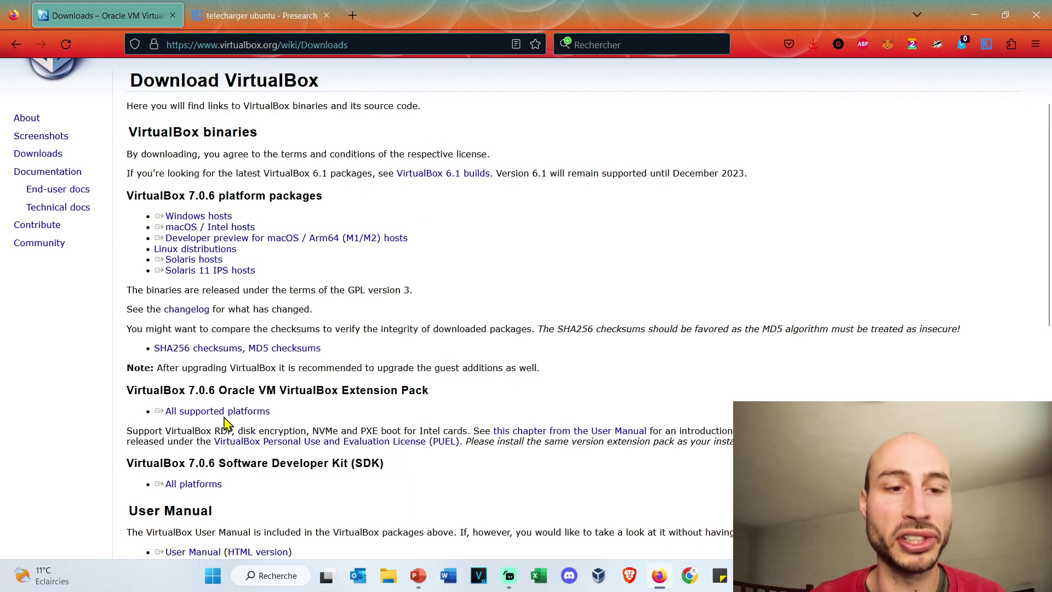
Step: Download the VirtualBox 7.0.6 Extension Pack for all supported platforms to the Desktop
{"action": "left_click_drag", "start_coordinate": [459, 403], "coordinate": [125, 404]}
{"action": "scroll", "coordinate": [494, 317], "scroll_direction": "down", "scroll_amount": 4}
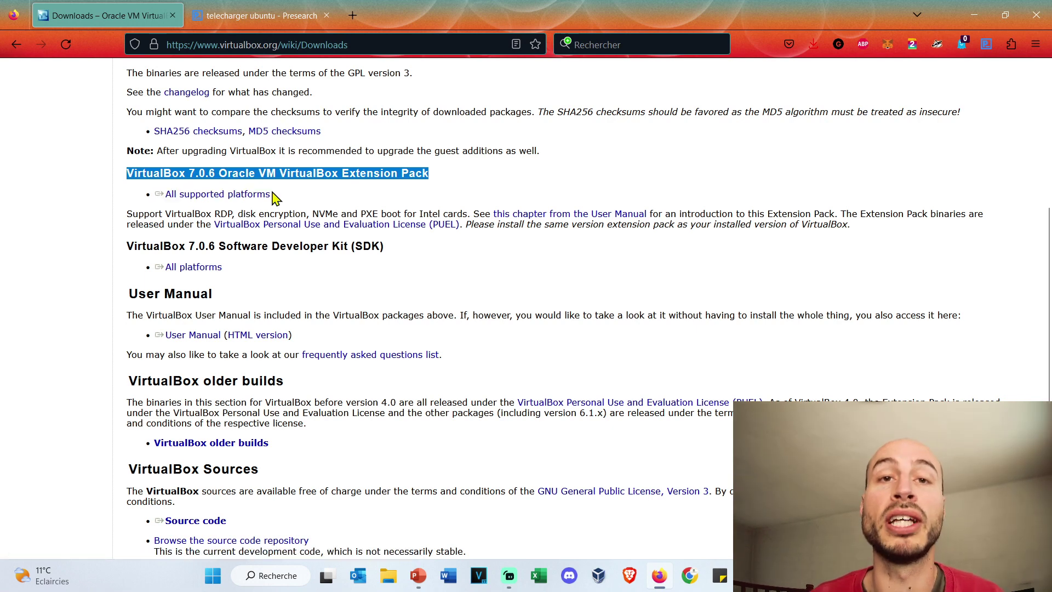
{"action": "left_click", "coordinate": [288, 204]}
{"action": "left_click", "coordinate": [250, 195]}
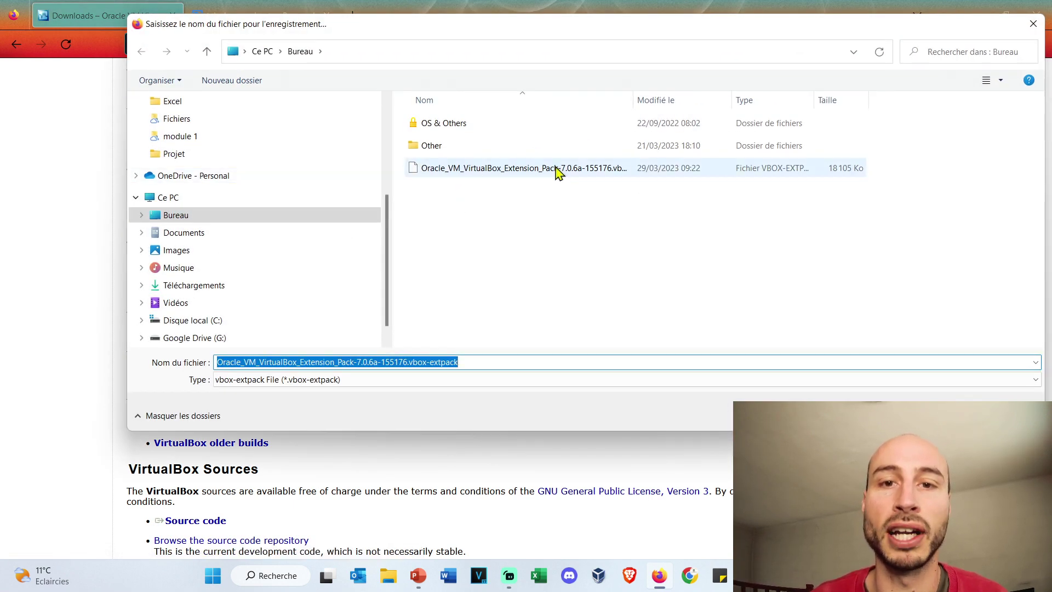
{"action": "left_click_drag", "start_coordinate": [487, 361], "coordinate": [410, 362]}
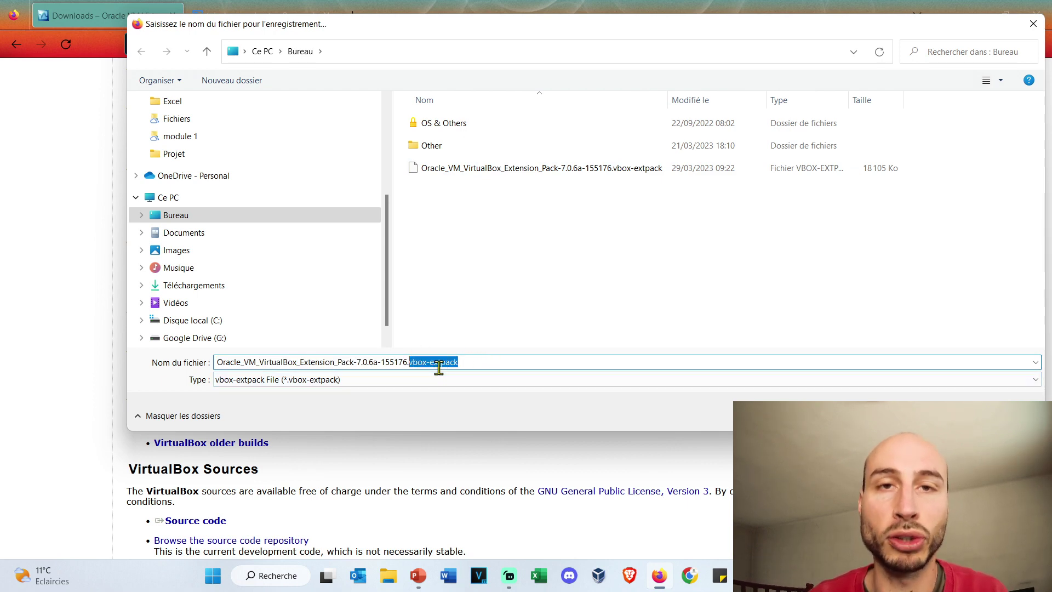
{"action": "left_click", "coordinate": [1033, 24]}
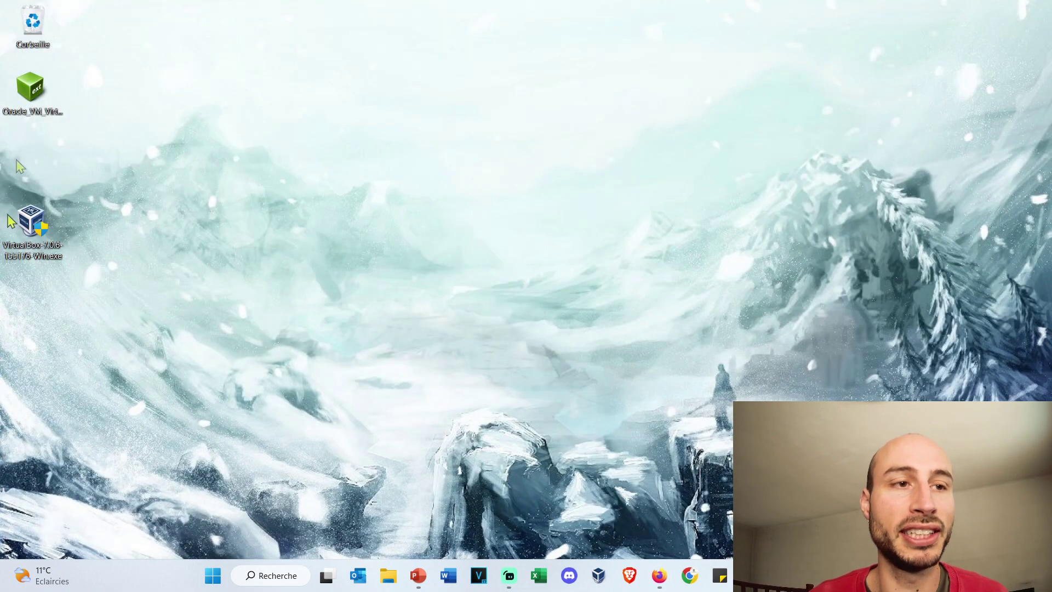
Step: Launch the VirtualBox 7.0.6 installer from the desktop
{"action": "left_click", "coordinate": [52, 112]}
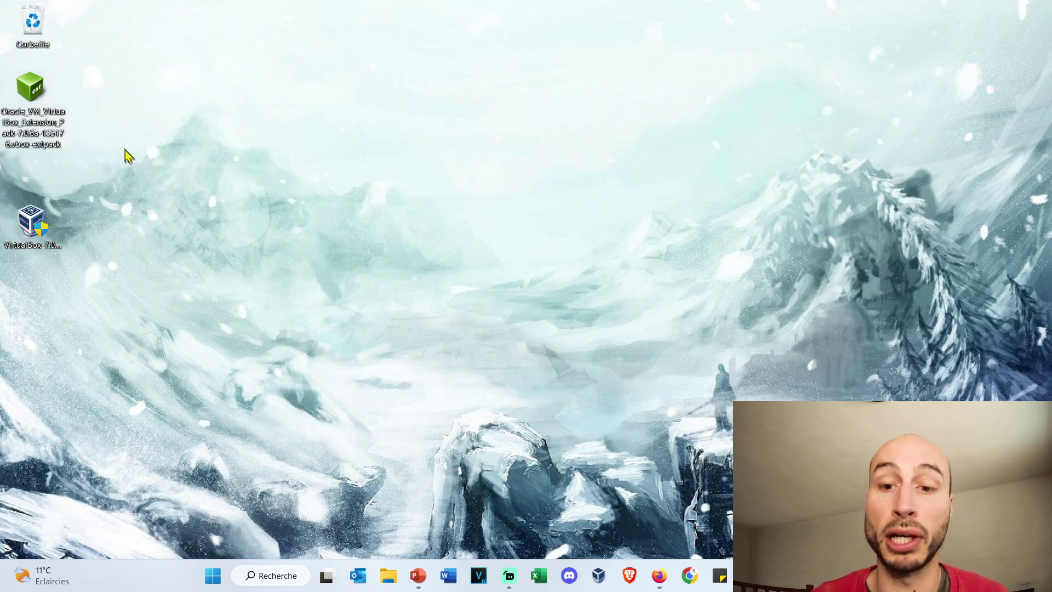
{"action": "left_click", "coordinate": [30, 221]}
{"action": "left_click", "coordinate": [126, 222]}
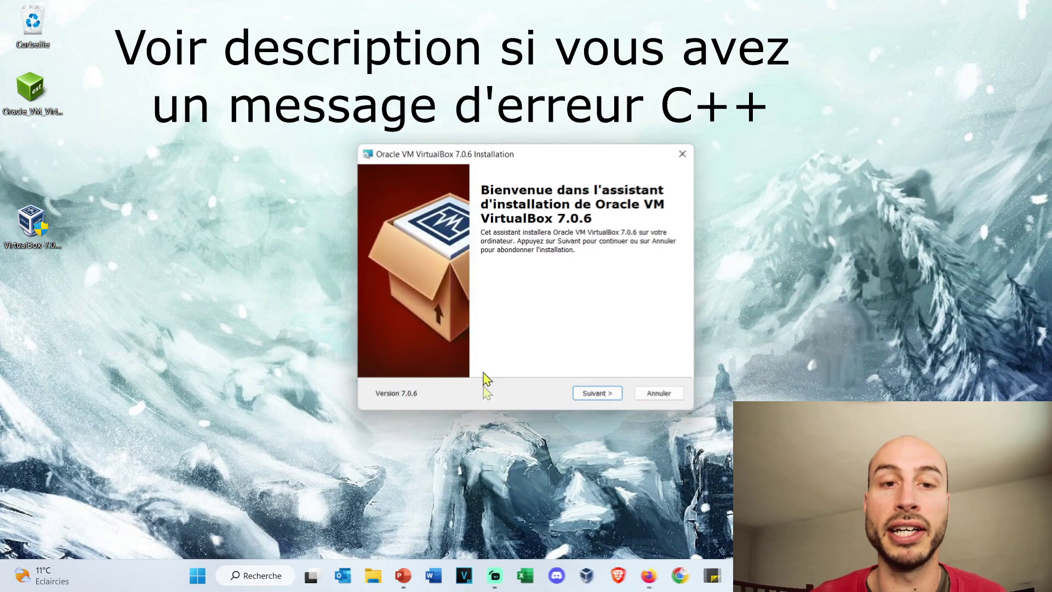
{"action": "left_click_drag", "start_coordinate": [507, 156], "coordinate": [486, 107]}
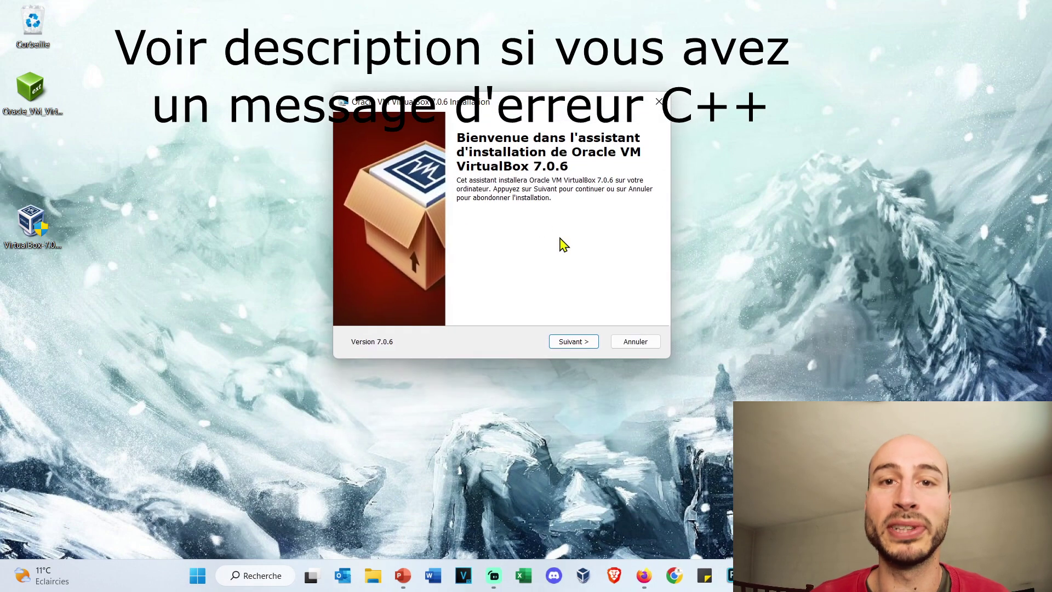
Step: Install VirtualBox 7.0.6 with default features, accepting the network reset and missing Python warnings
{"action": "left_click", "coordinate": [573, 347]}
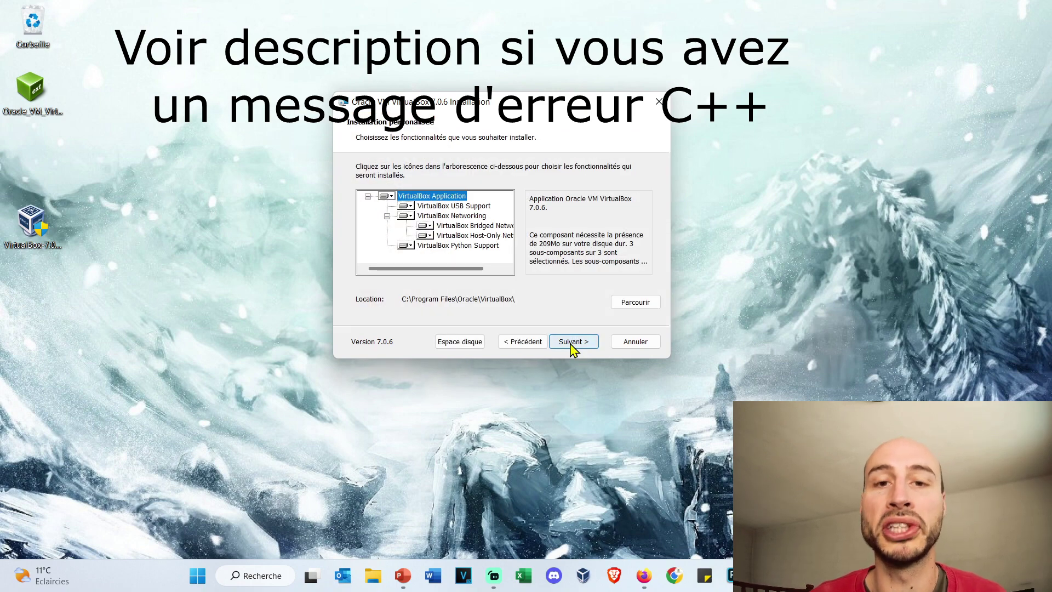
{"action": "left_click", "coordinate": [572, 342]}
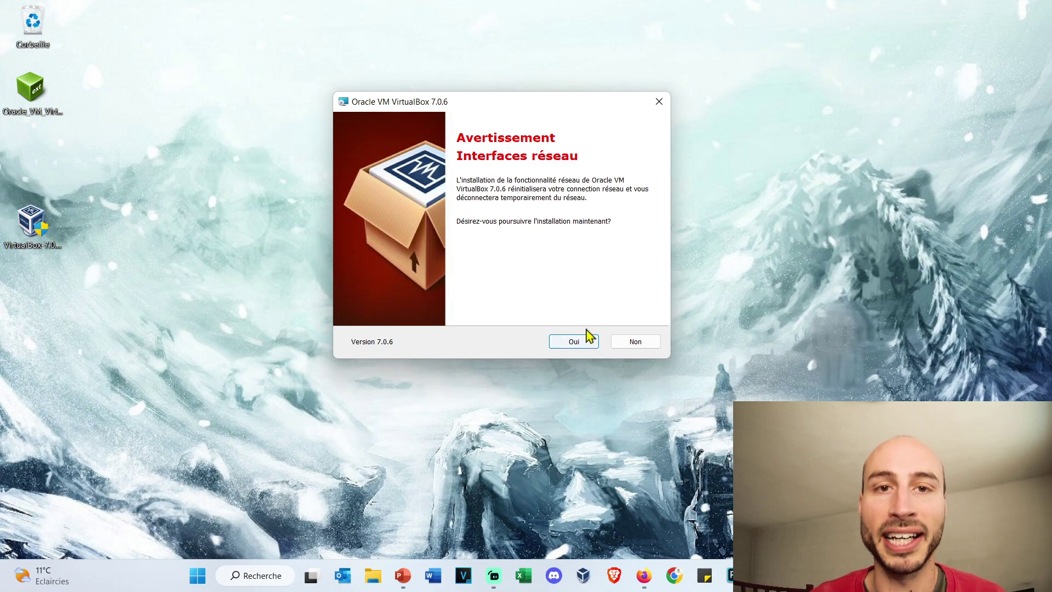
{"action": "left_click", "coordinate": [569, 347]}
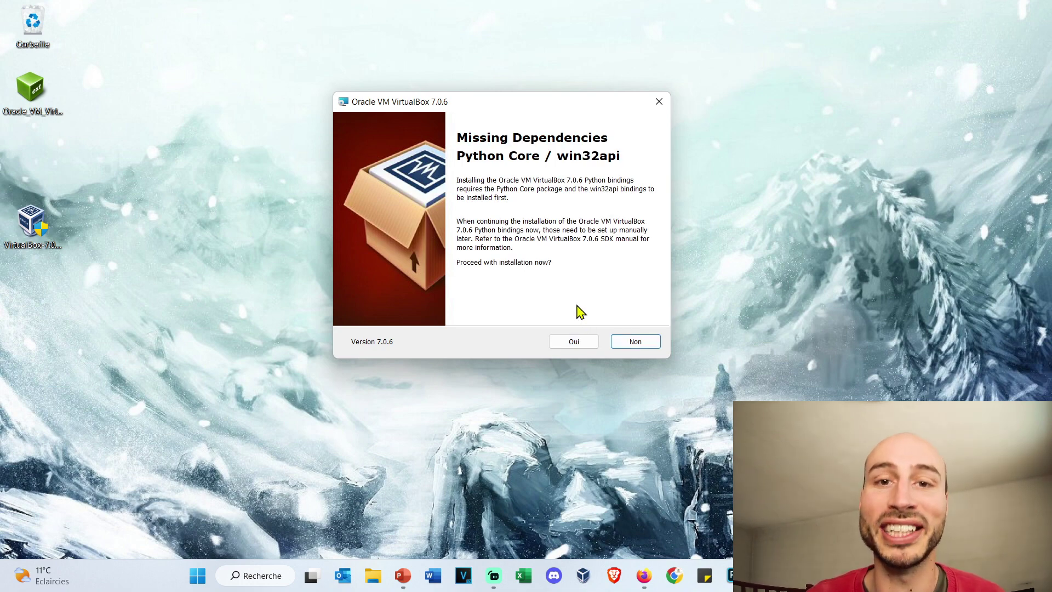
{"action": "left_click", "coordinate": [573, 345]}
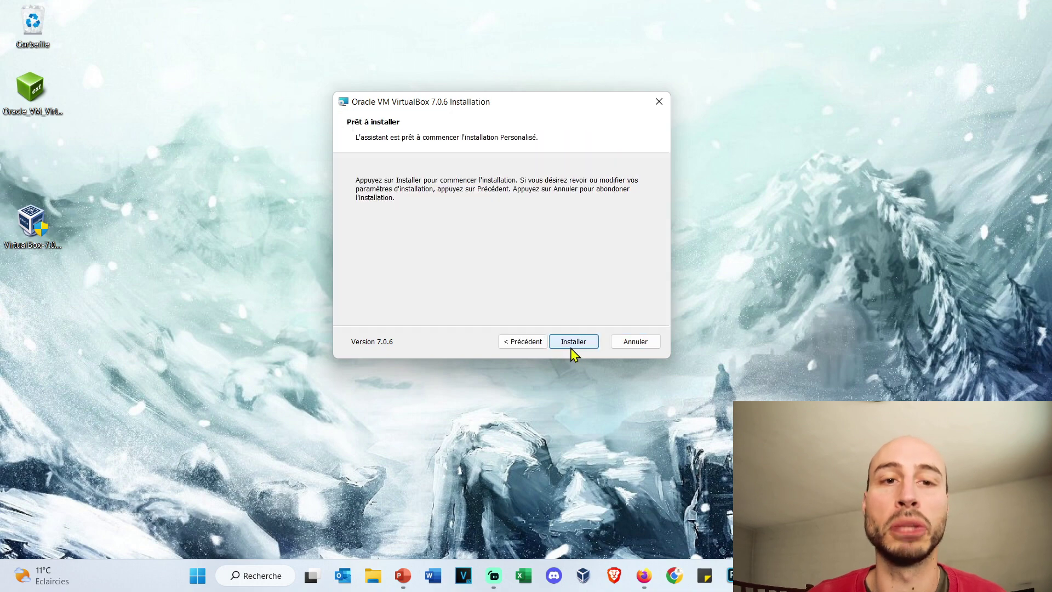
{"action": "left_click", "coordinate": [573, 345]}
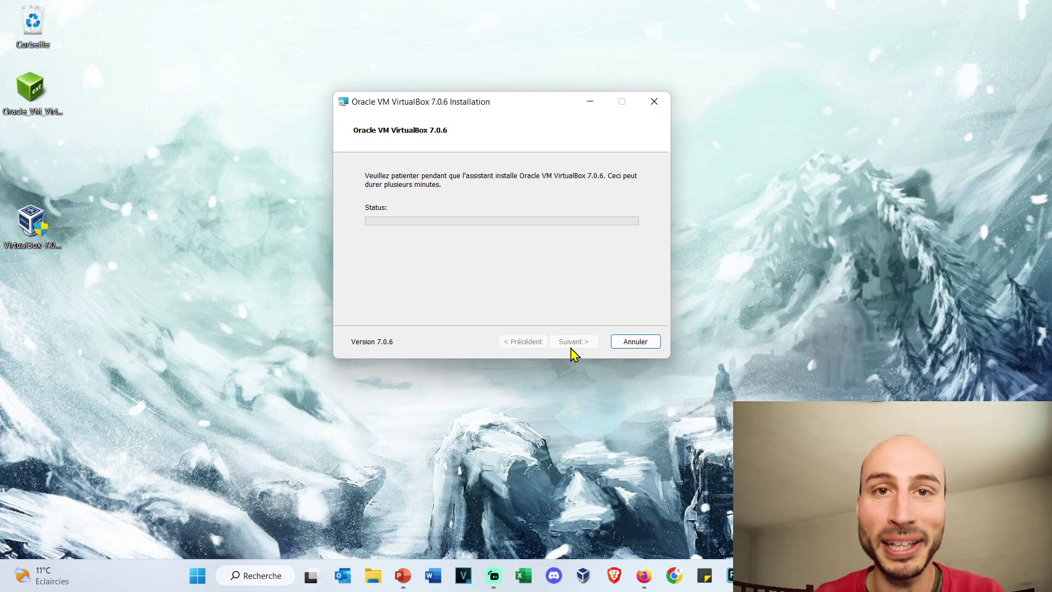
{"action": "left_click", "coordinate": [583, 344]}
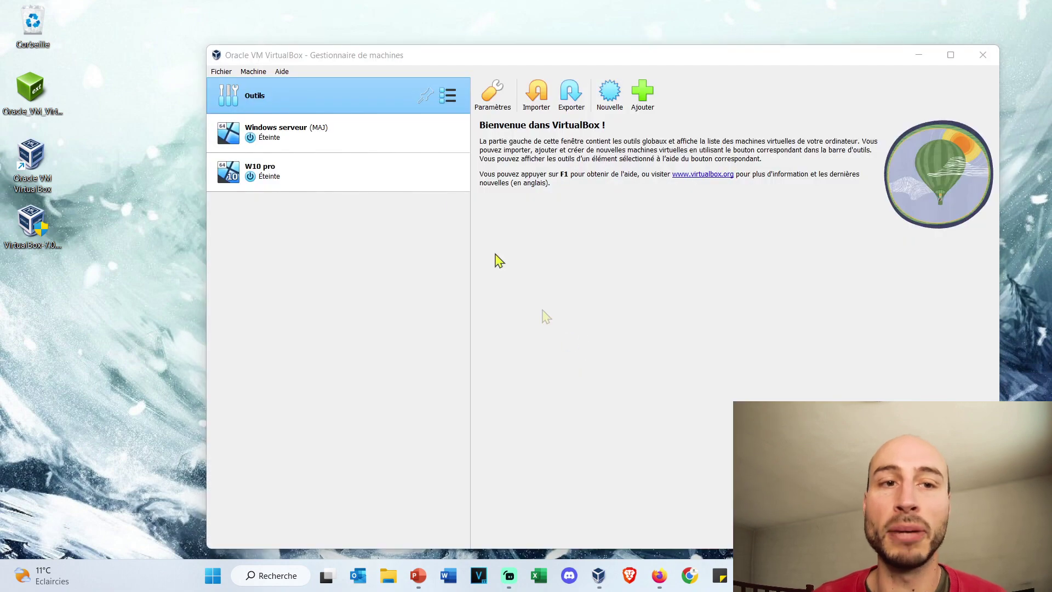
Step: Move and shrink the VirtualBox Manager window
{"action": "left_click_drag", "start_coordinate": [376, 57], "coordinate": [332, 29]}
{"action": "left_click_drag", "start_coordinate": [955, 520], "coordinate": [733, 298]}
{"action": "left_click_drag", "start_coordinate": [554, 30], "coordinate": [593, 37]}
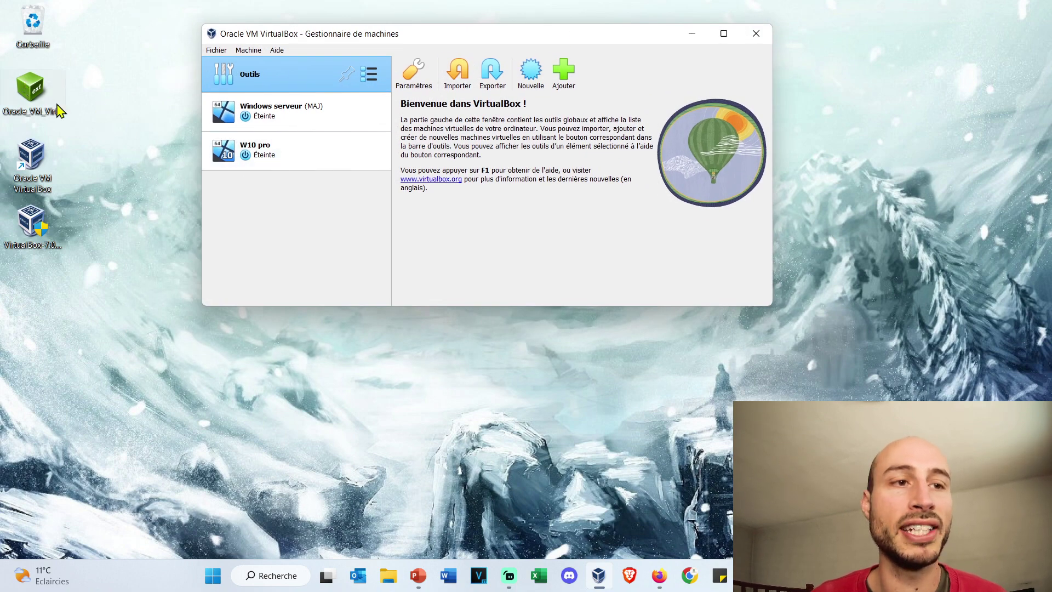
Step: Reinstall the 7.0.6 Extension Pack from its desktop file and accept the licence
{"action": "double_click", "coordinate": [43, 85]}
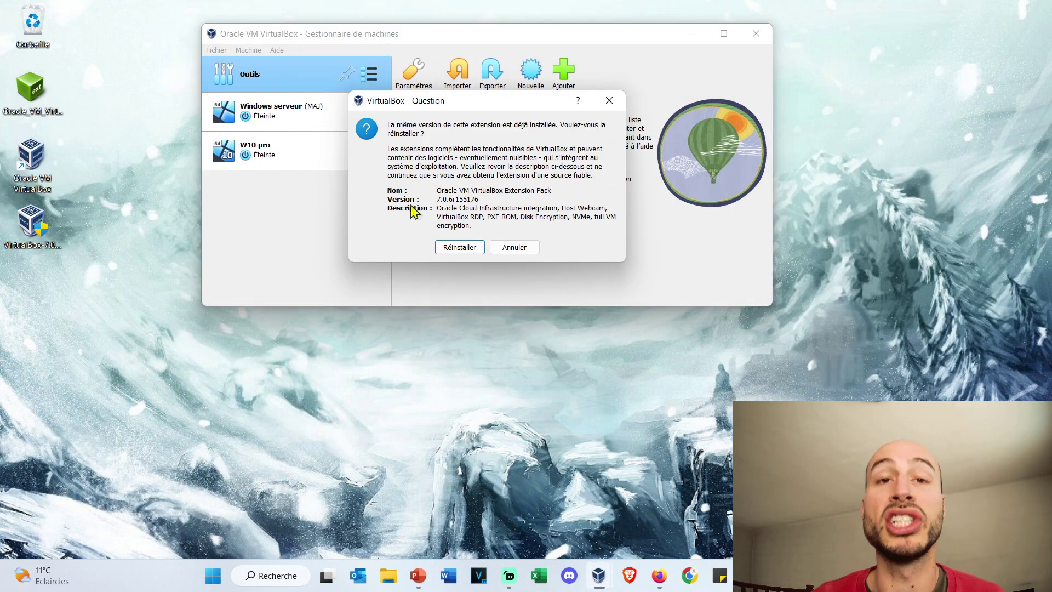
{"action": "left_click", "coordinate": [466, 248]}
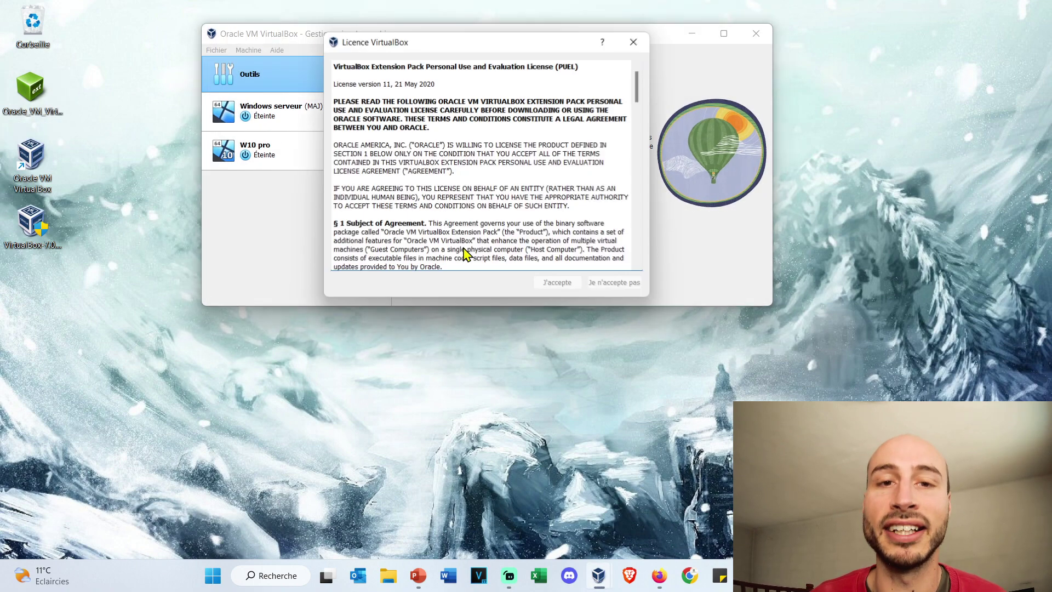
{"action": "left_click_drag", "start_coordinate": [638, 83], "coordinate": [638, 265]}
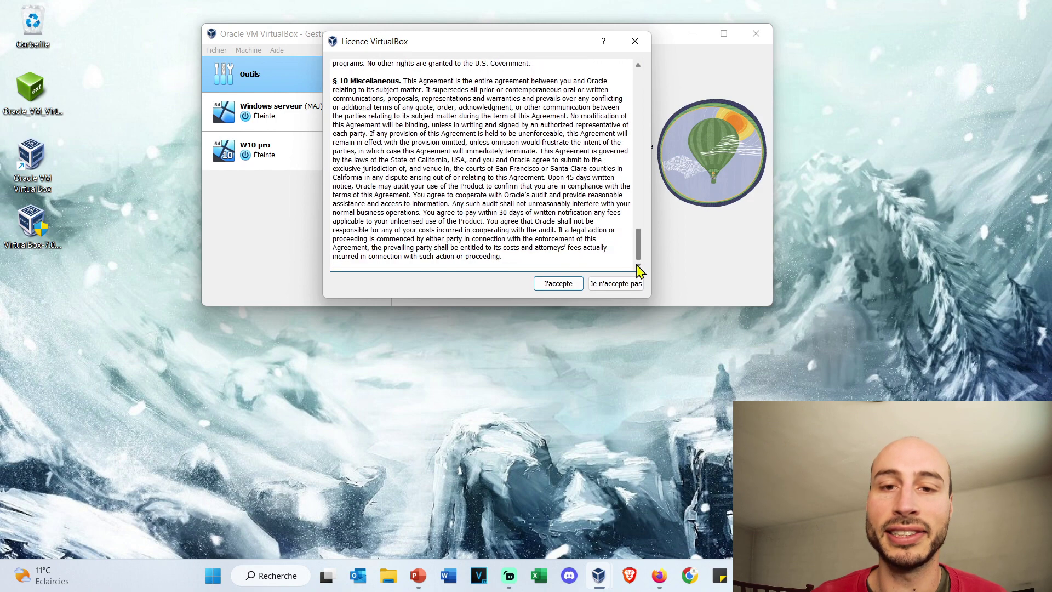
{"action": "left_click", "coordinate": [565, 284]}
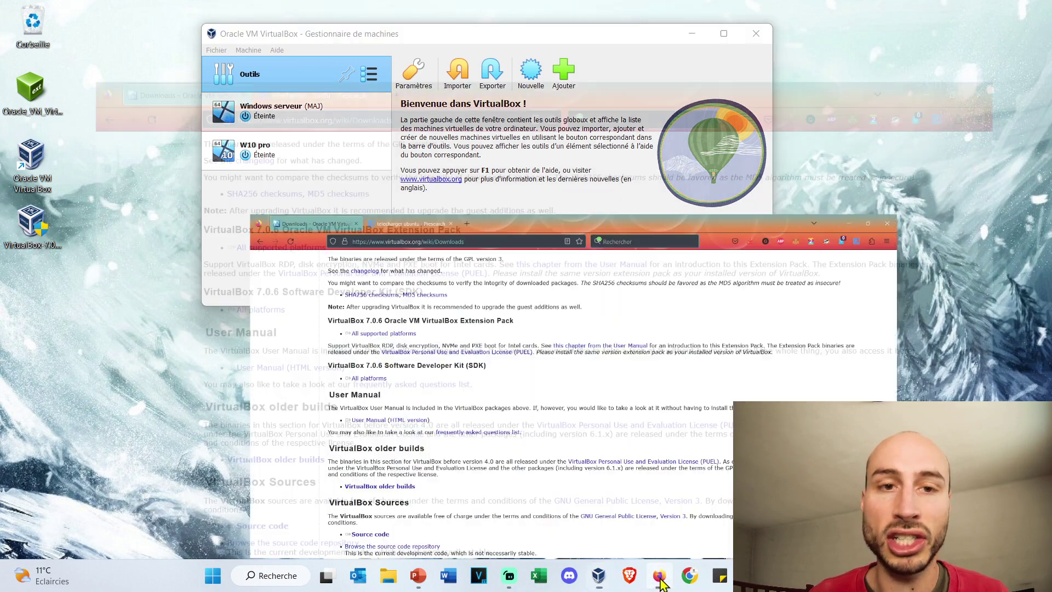
Step: Open the ubuntu-fr download page from the 'telecharger ubuntu' search results
{"action": "left_click", "coordinate": [625, 485]}
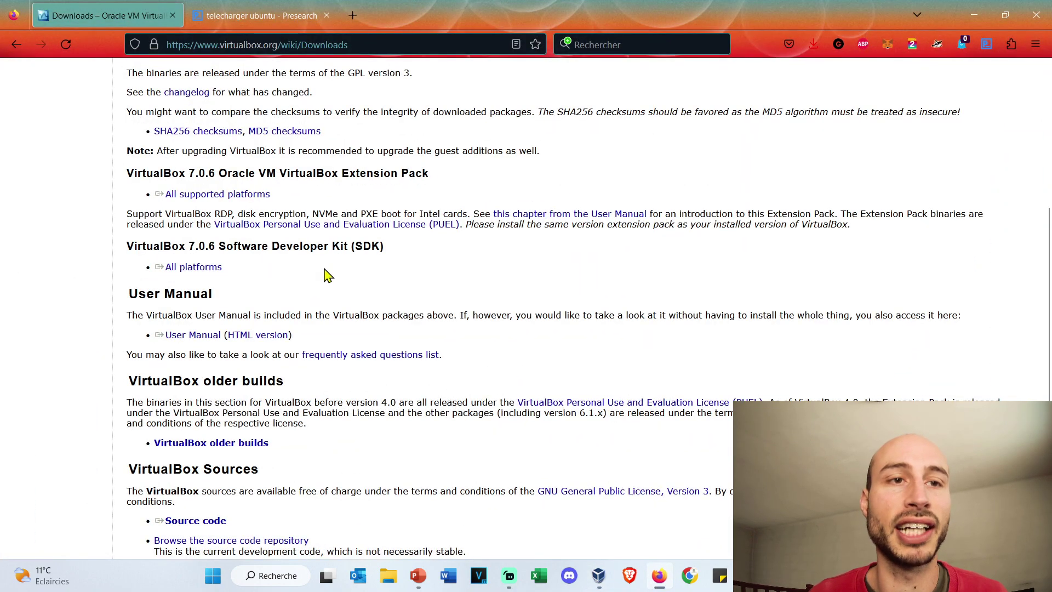
{"action": "left_click", "coordinate": [255, 15]}
{"action": "left_click_drag", "start_coordinate": [274, 87], "coordinate": [176, 78]}
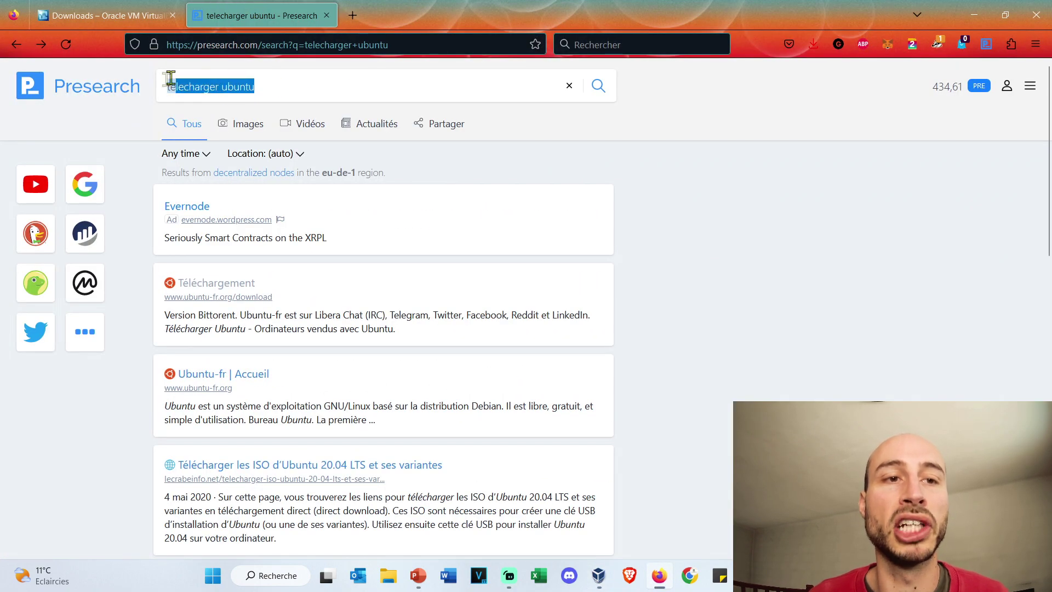
{"action": "left_click", "coordinate": [459, 274]}
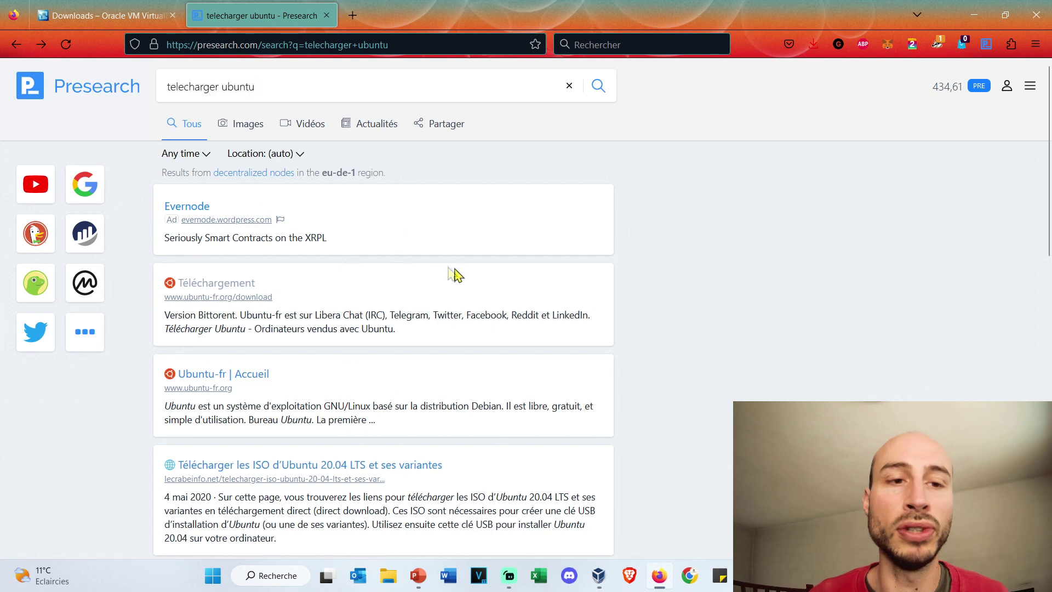
{"action": "left_click", "coordinate": [239, 291]}
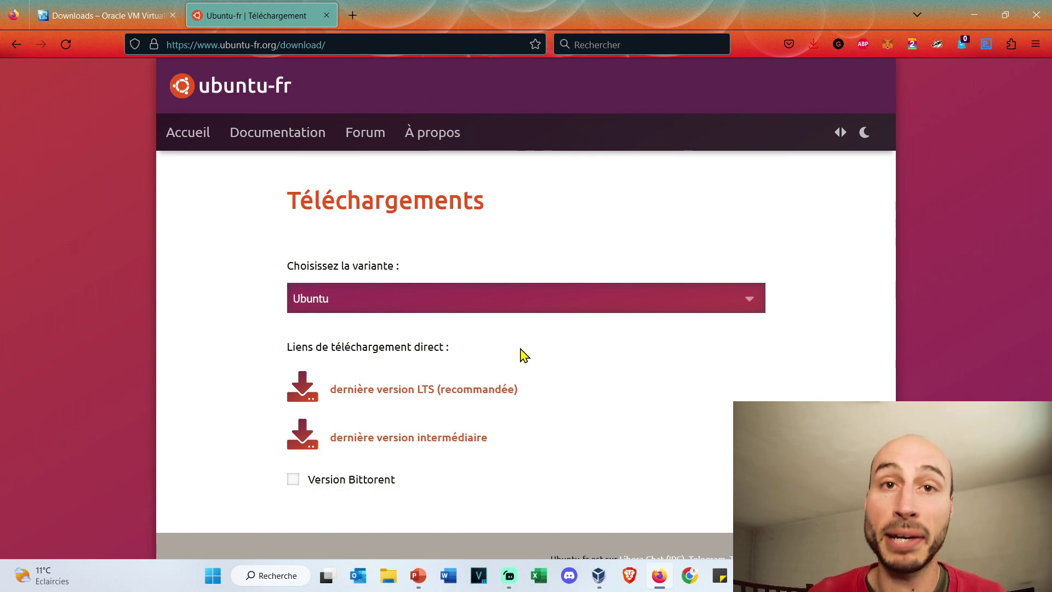
Step: Start the latest Ubuntu LTS ISO download, then cancel the save prompt
{"action": "left_click", "coordinate": [479, 391]}
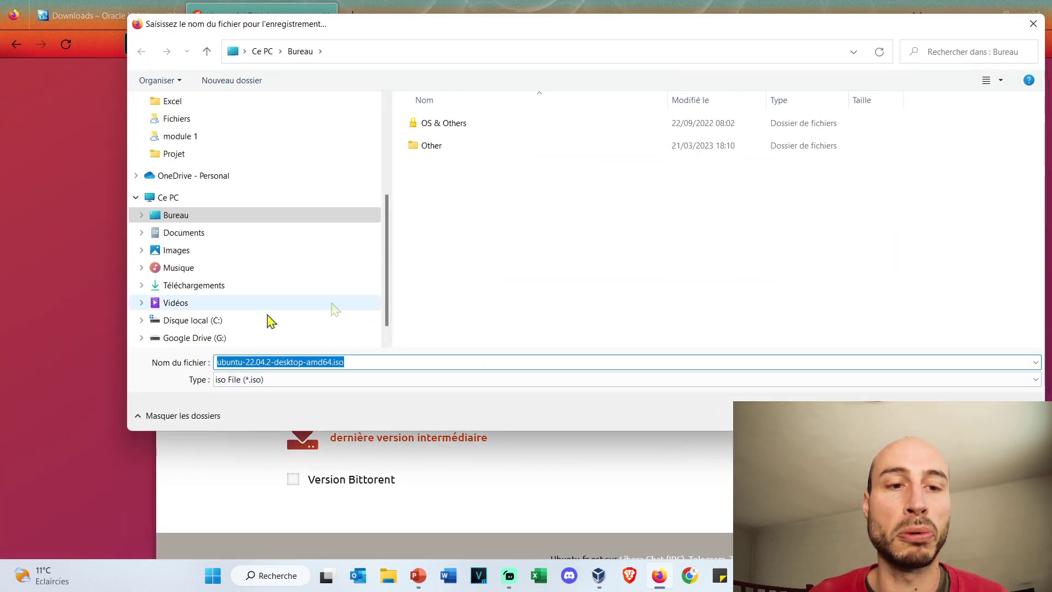
{"action": "left_click_drag", "start_coordinate": [333, 361], "coordinate": [370, 361]}
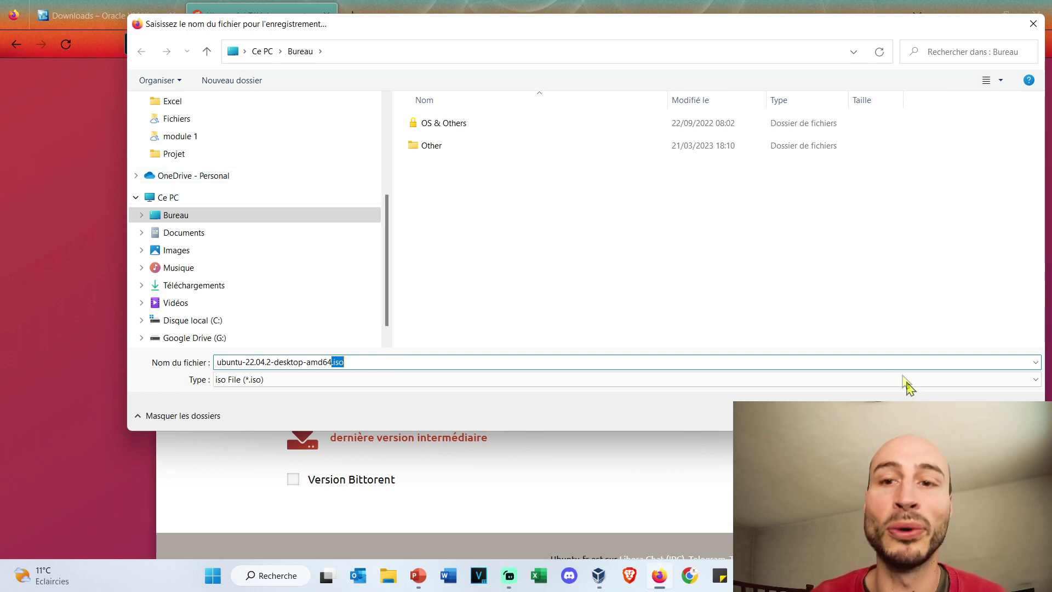
{"action": "left_click", "coordinate": [1002, 416]}
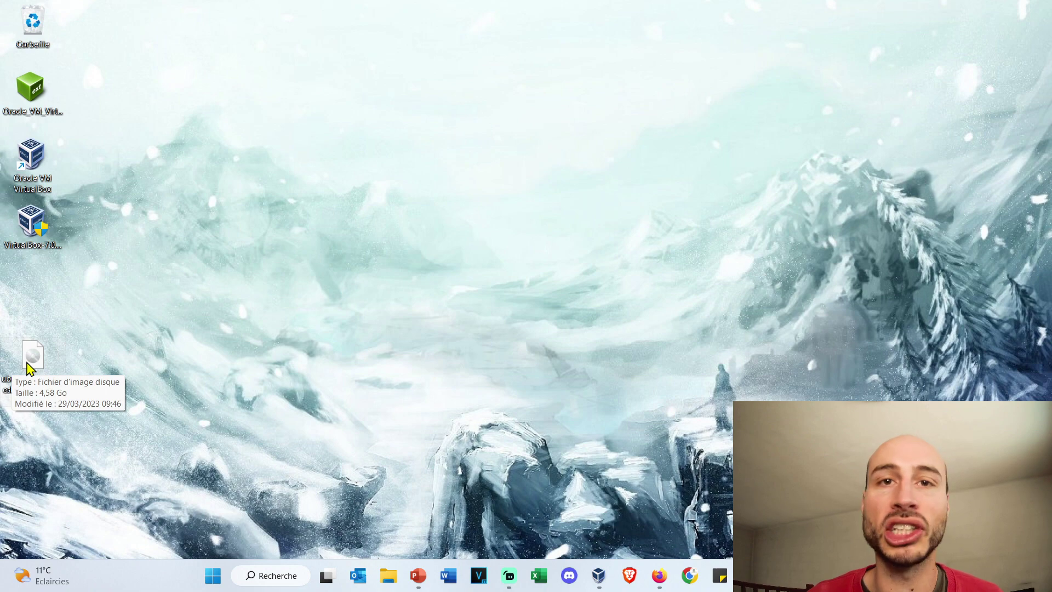
Step: Start a new virtual machine named 'Linux Ubuntu' in the VirtualBox Manager
{"action": "left_click", "coordinate": [599, 576]}
{"action": "left_click_drag", "start_coordinate": [257, 38], "coordinate": [271, 90]}
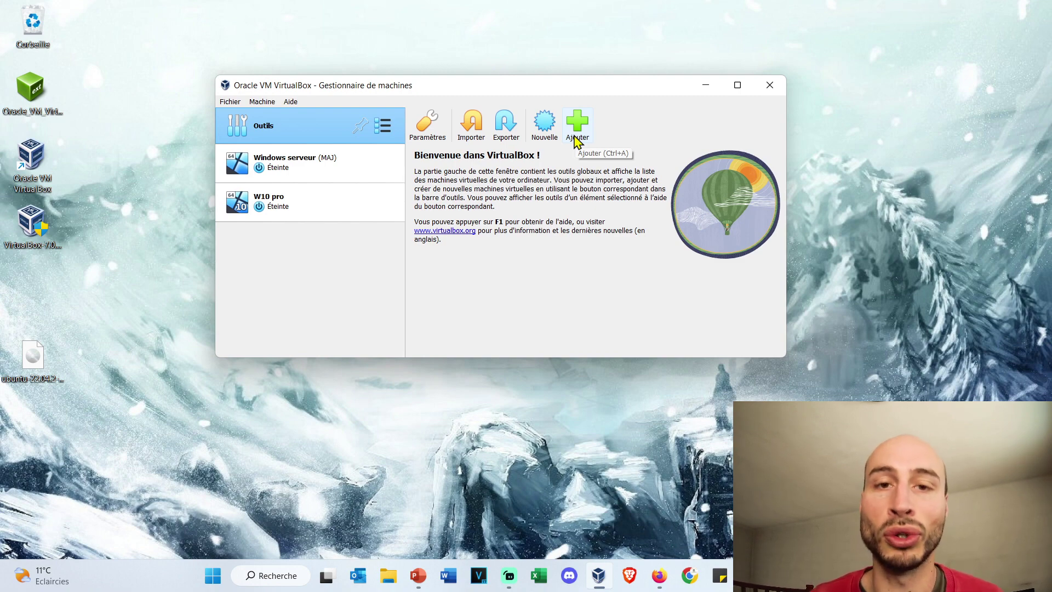
{"action": "left_click", "coordinate": [542, 127]}
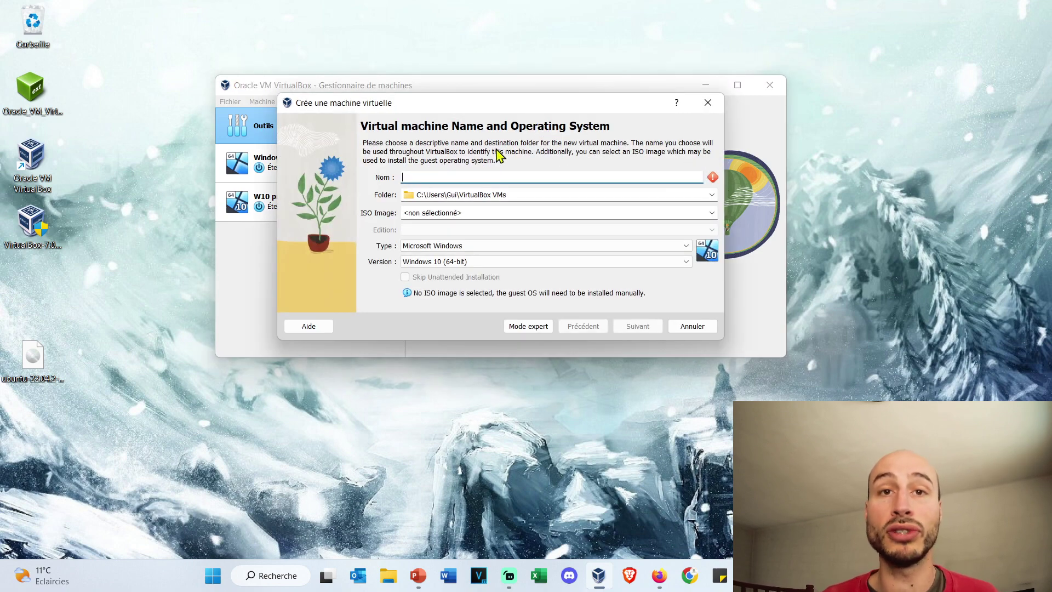
{"action": "type", "text": "Li"}
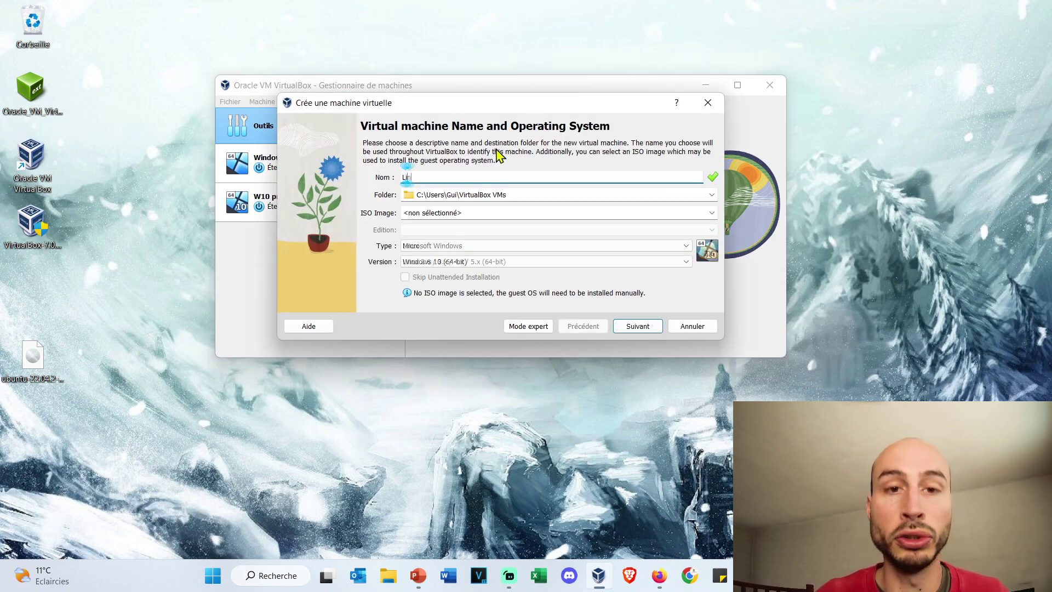
{"action": "type", "text": "nux Ubuntu"}
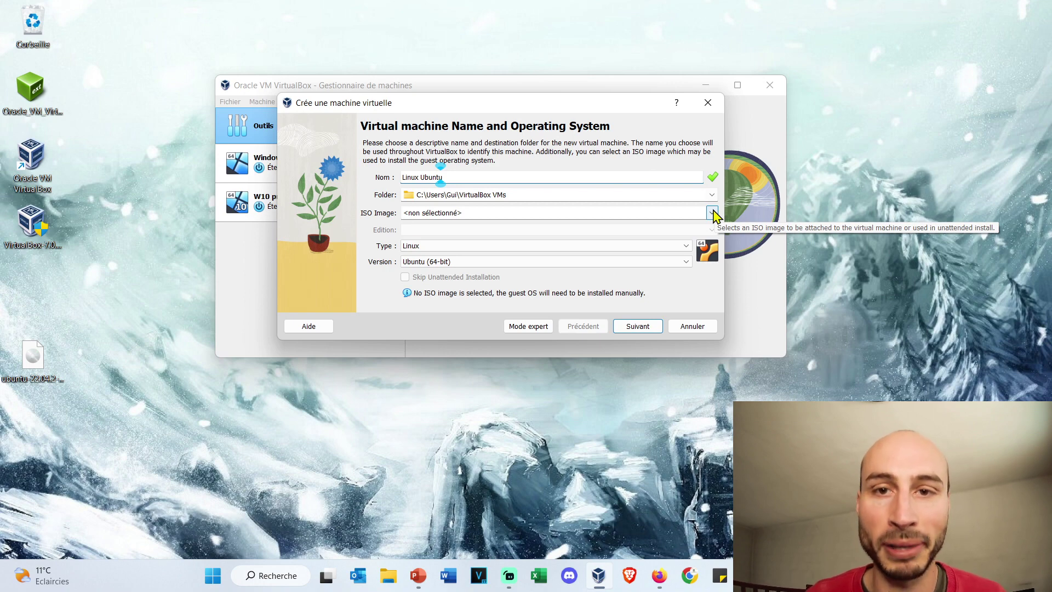
Step: Attach ubuntu-22.04.2-desktop-amd64.iso from Bureau and skip unattended installation
{"action": "left_click", "coordinate": [712, 212]}
{"action": "left_click", "coordinate": [678, 230]}
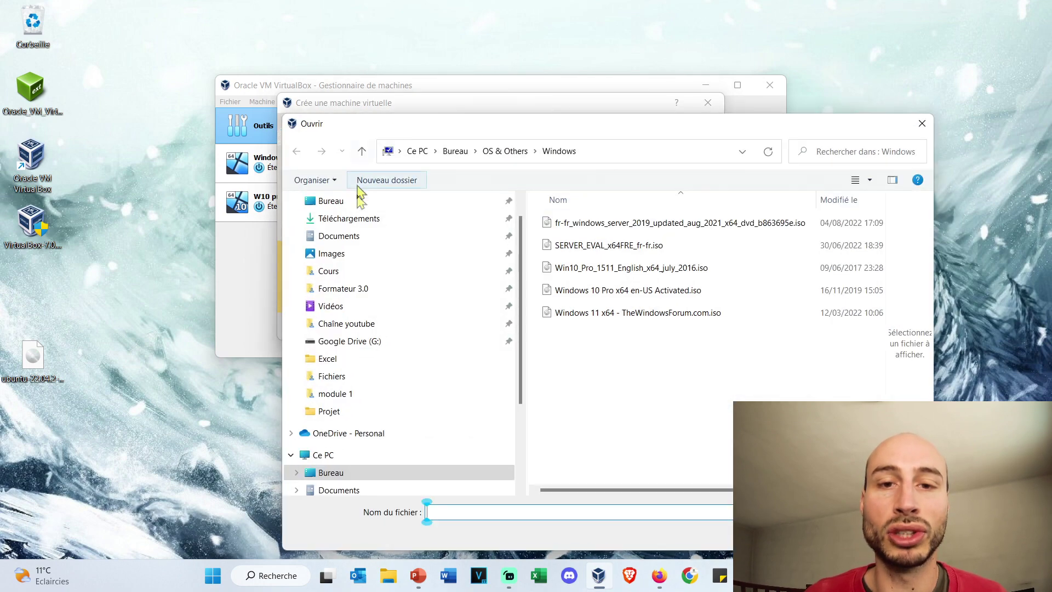
{"action": "left_click", "coordinate": [369, 473]}
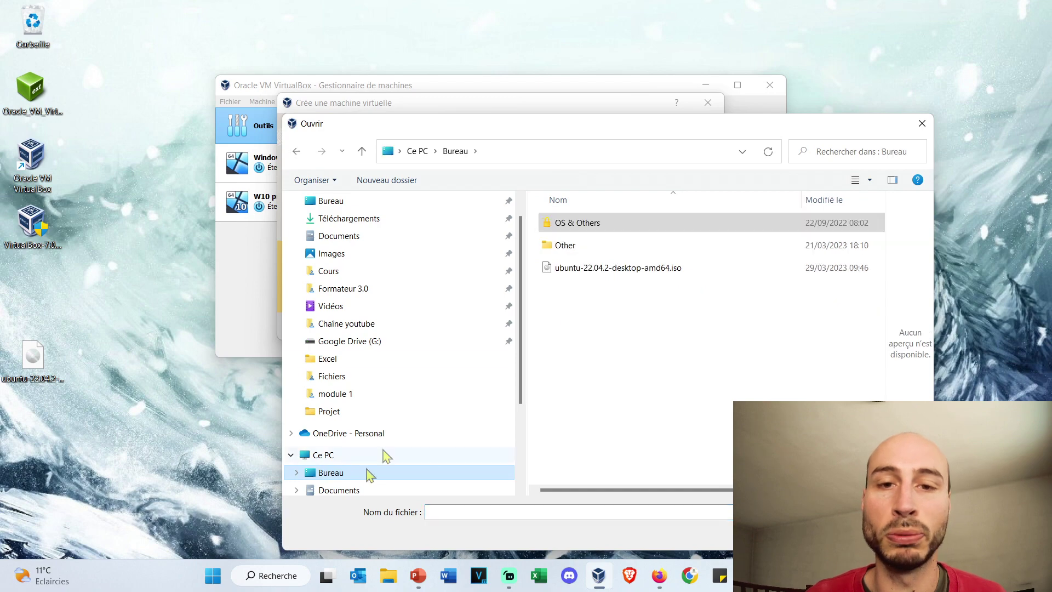
{"action": "left_click", "coordinate": [637, 274]}
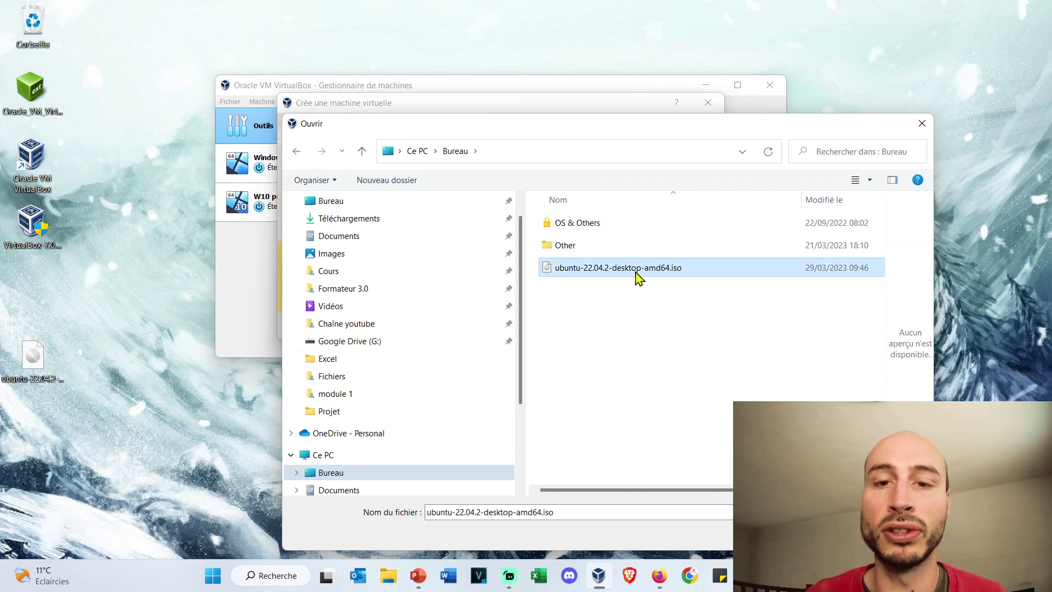
{"action": "double_click", "coordinate": [639, 269]}
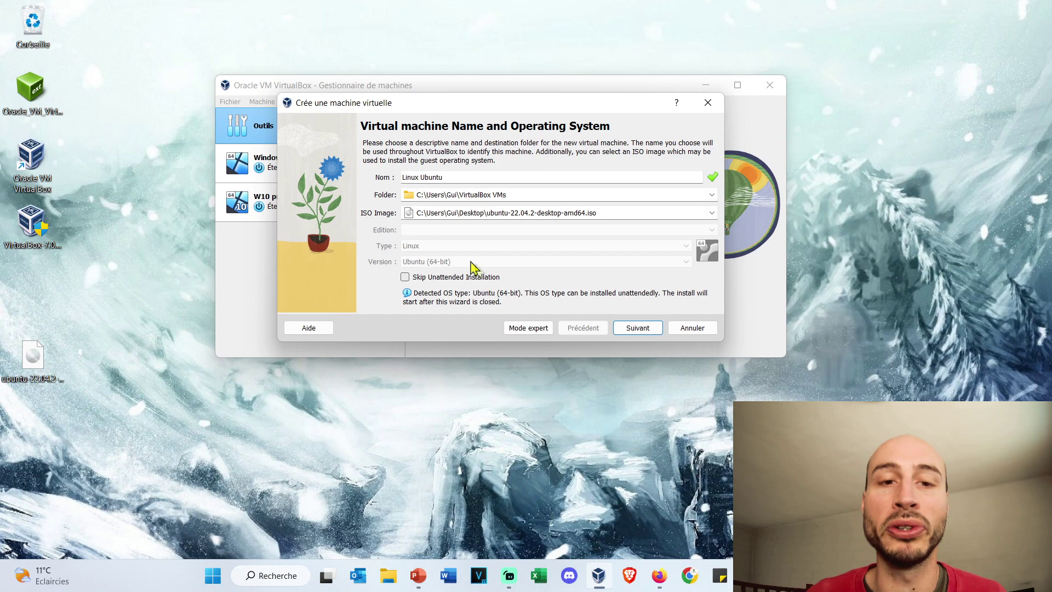
{"action": "left_click", "coordinate": [405, 277]}
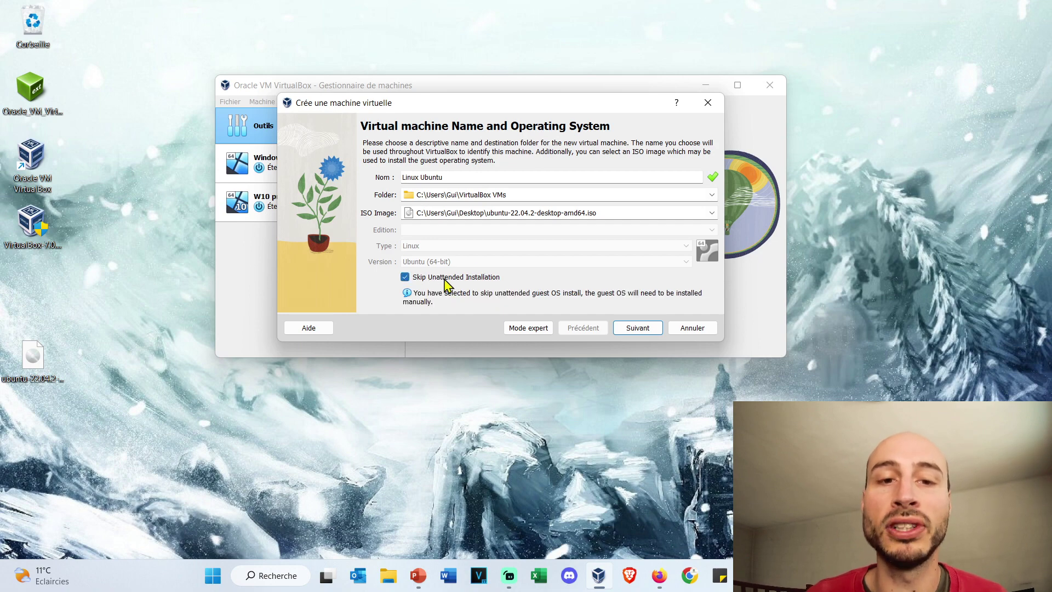
{"action": "left_click", "coordinate": [637, 327]}
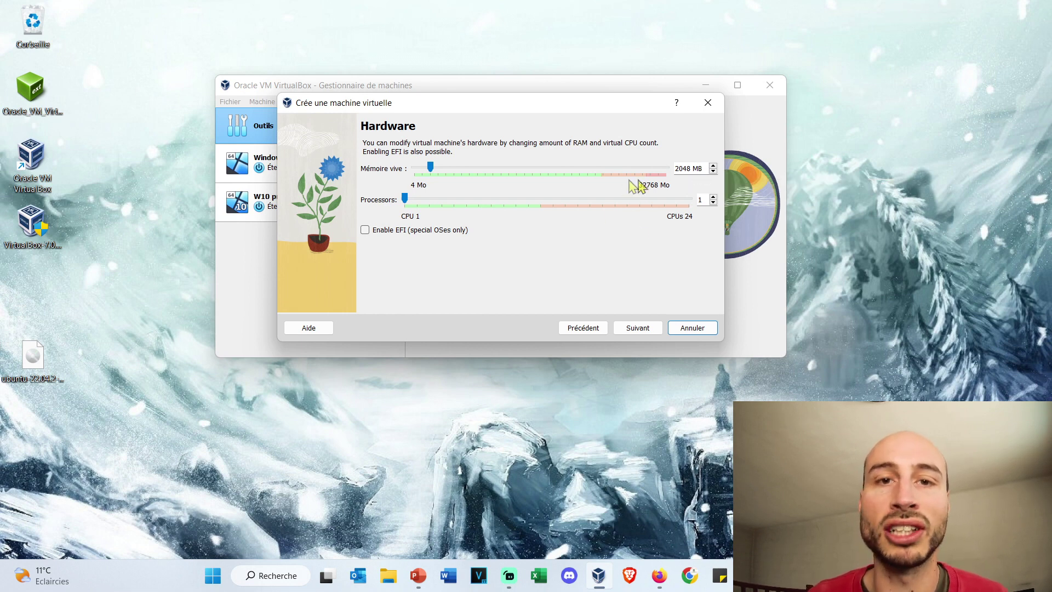
Step: Give the new machine 4096 MB of memory and 4 processors
{"action": "left_click_drag", "start_coordinate": [704, 169], "coordinate": [651, 166]}
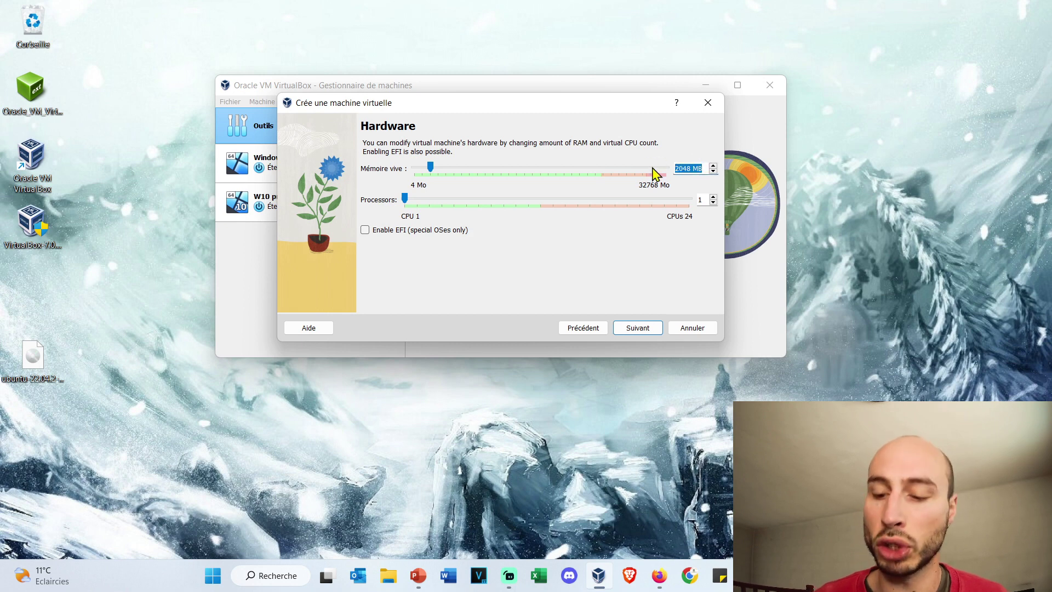
{"action": "type", "text": "4096"}
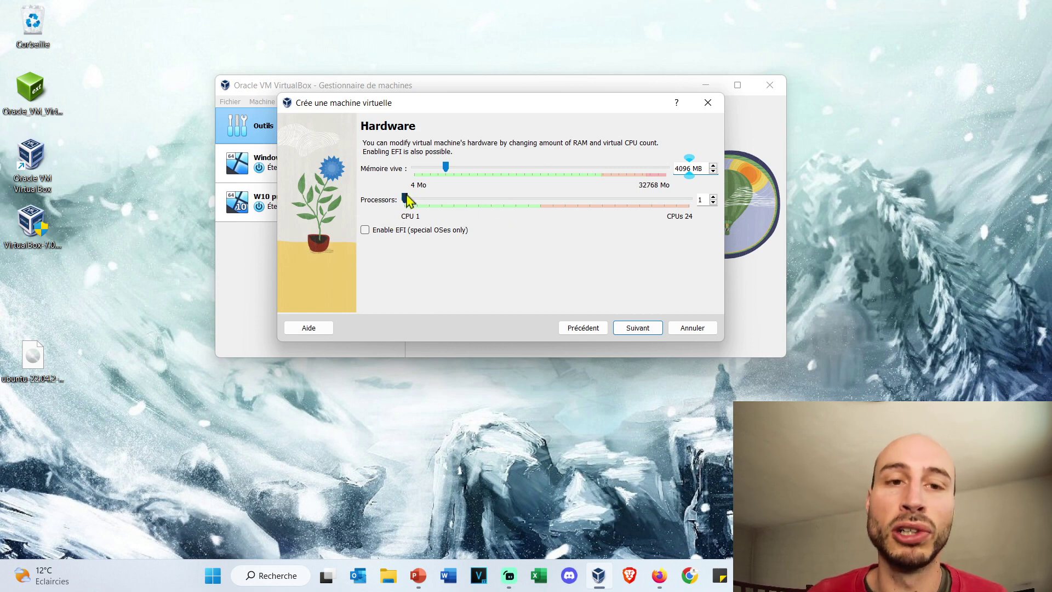
{"action": "left_click_drag", "start_coordinate": [406, 200], "coordinate": [444, 198]}
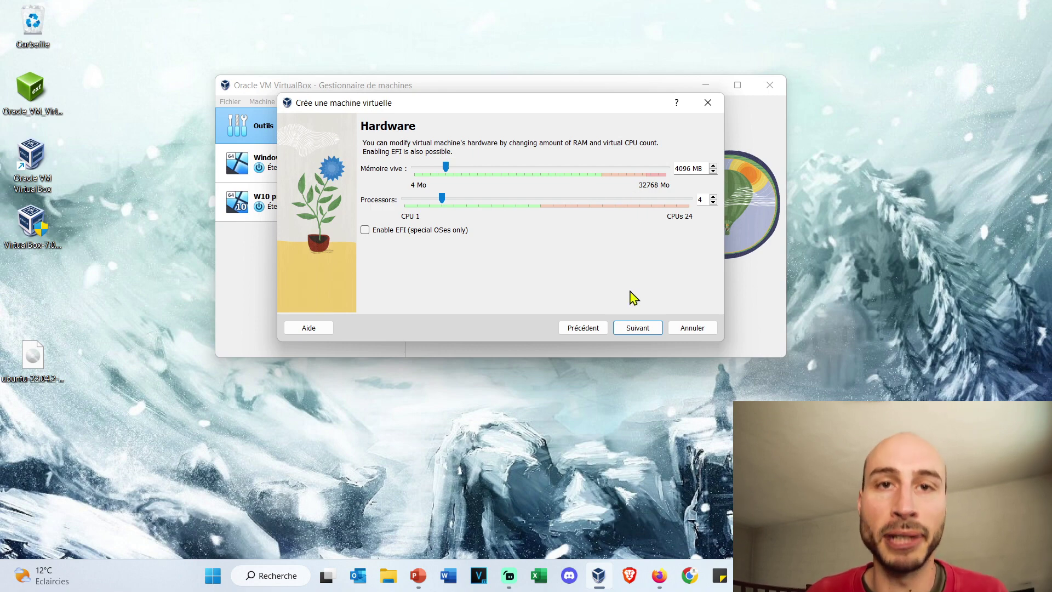
{"action": "left_click", "coordinate": [632, 329]}
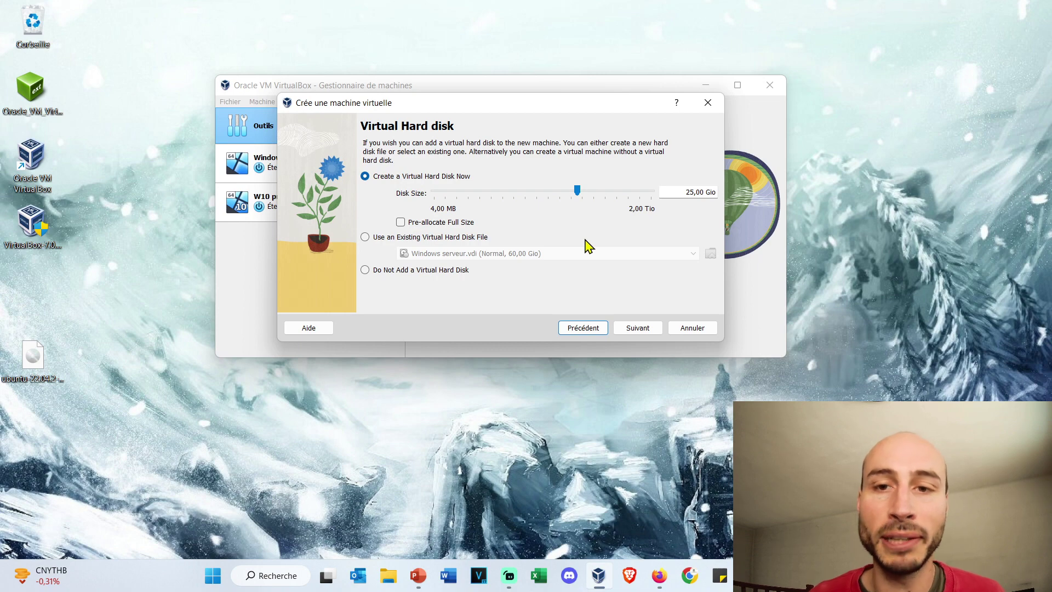
Step: Set the new virtual hard disk size to 50 Gio
{"action": "left_click_drag", "start_coordinate": [582, 191], "coordinate": [595, 192]}
{"action": "type", "text": "50"}
{"action": "left_click", "coordinate": [593, 267]}
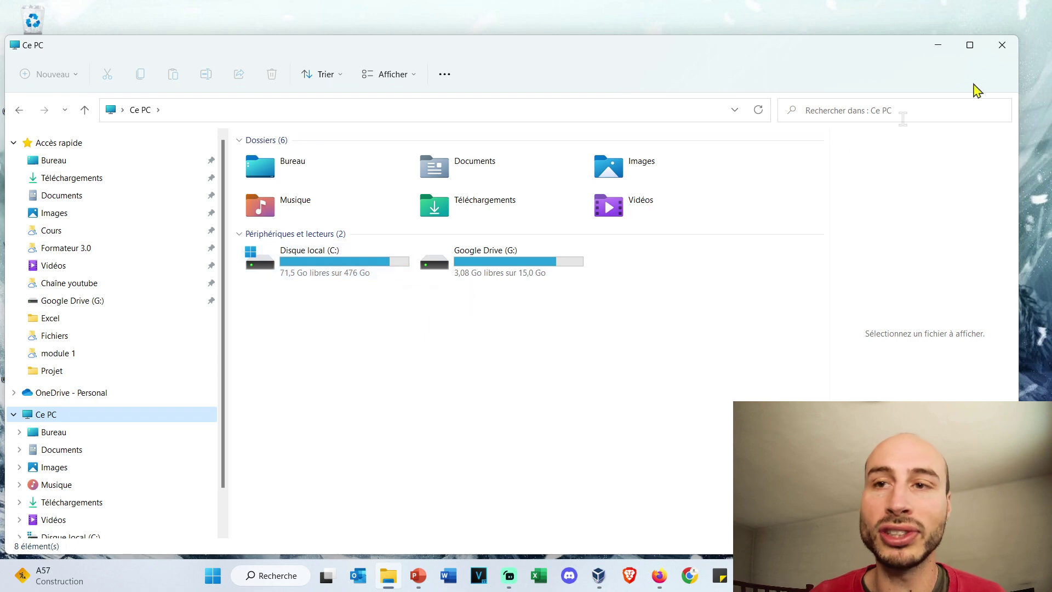
Step: Close the File Explorer window showing Ce PC
{"action": "left_click", "coordinate": [1003, 45]}
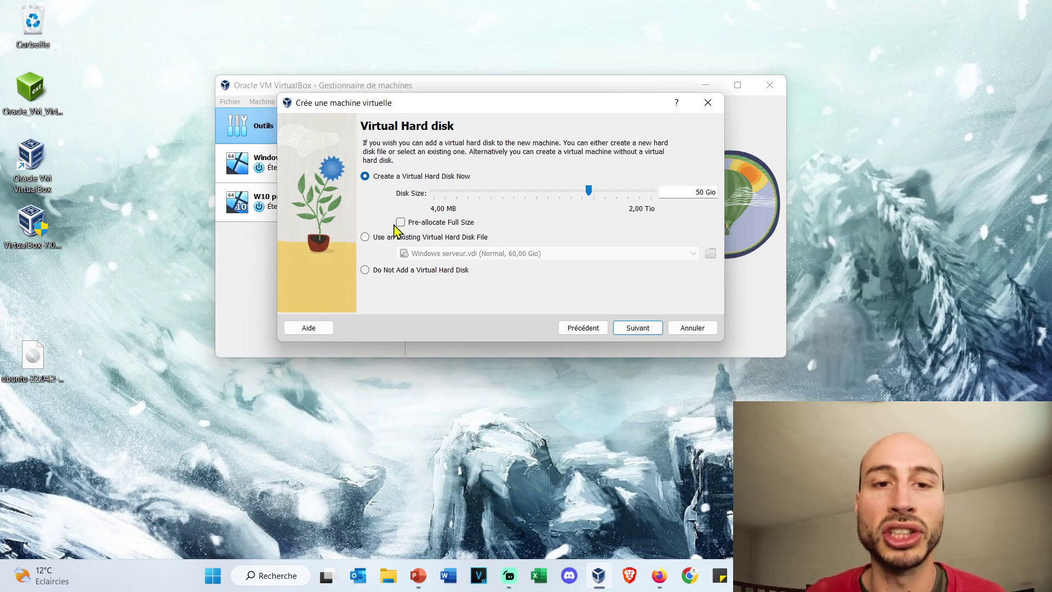
Step: Review the summary (4096 MB, 4 processors, 50 Gio disk) and finish creating Linux Ubuntu
{"action": "left_click", "coordinate": [638, 328]}
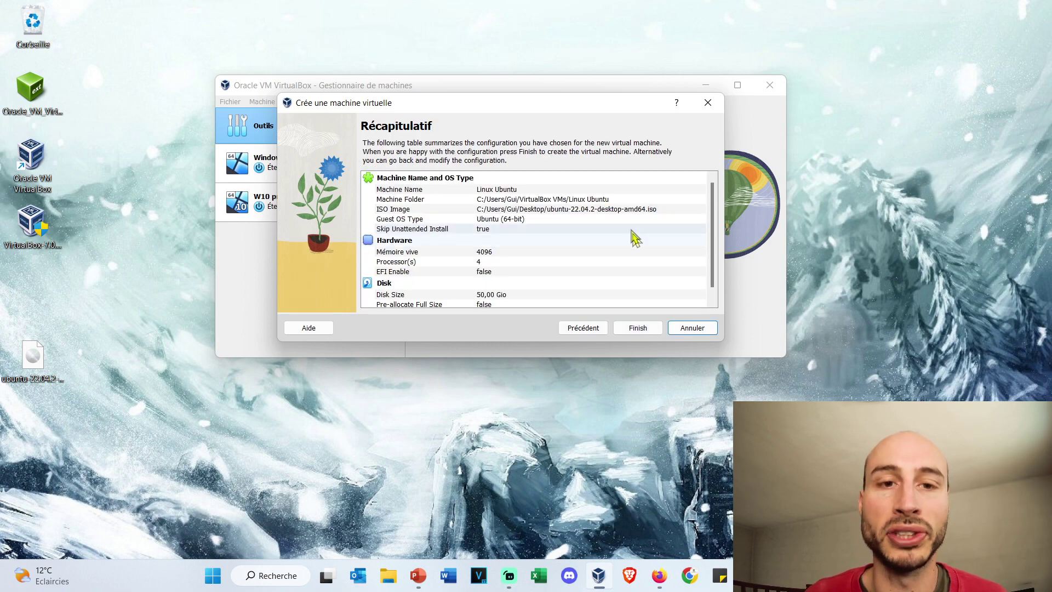
{"action": "scroll", "coordinate": [543, 197], "scroll_direction": "down", "scroll_amount": 1}
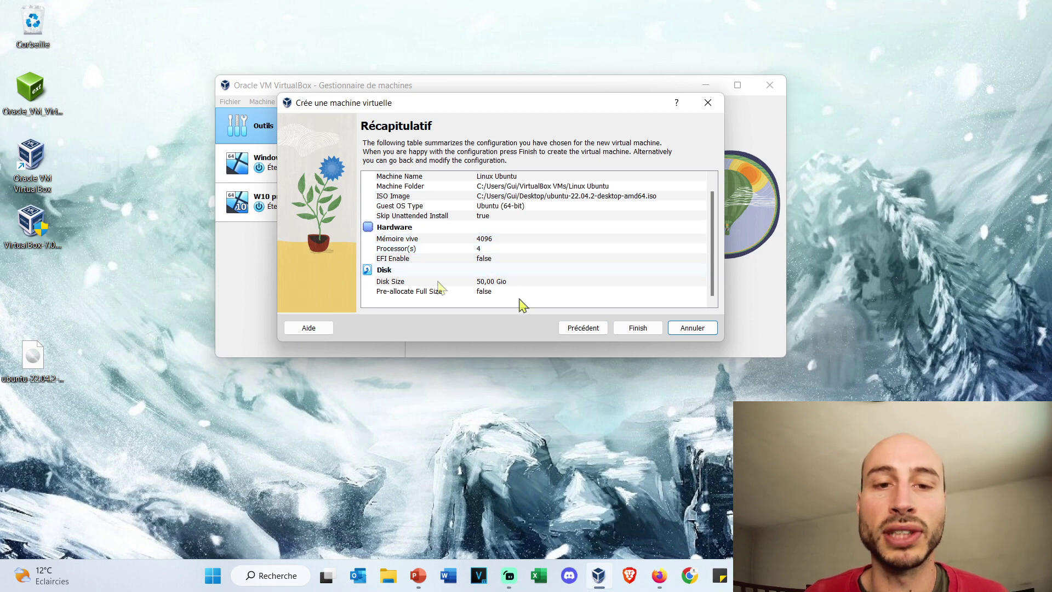
{"action": "left_click", "coordinate": [647, 329]}
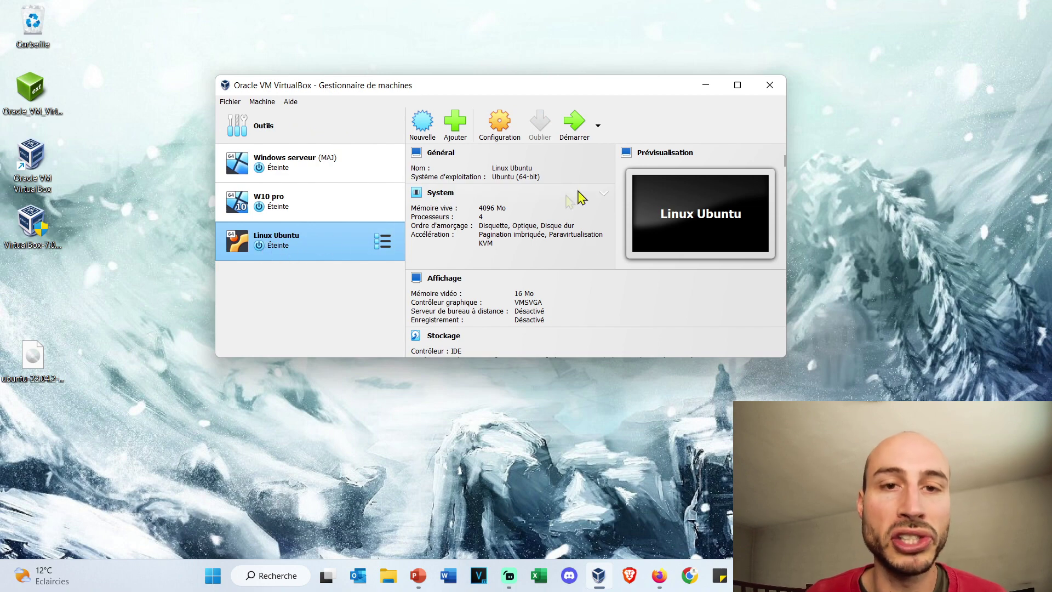
Step: In Linux Ubuntu's Système settings, untick Disquette in the boot order
{"action": "left_click", "coordinate": [507, 125]}
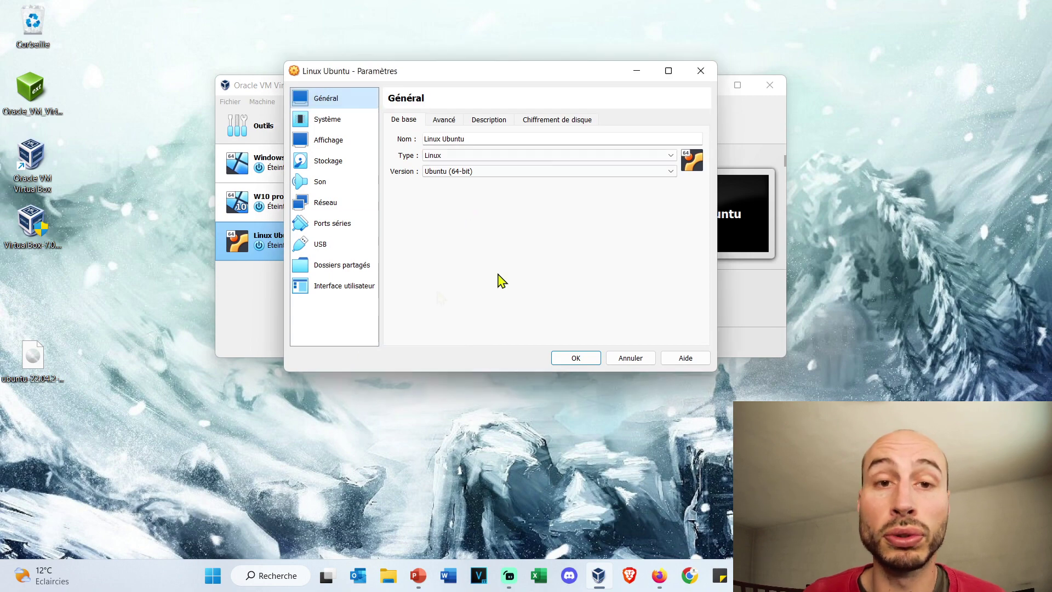
{"action": "left_click", "coordinate": [306, 116]}
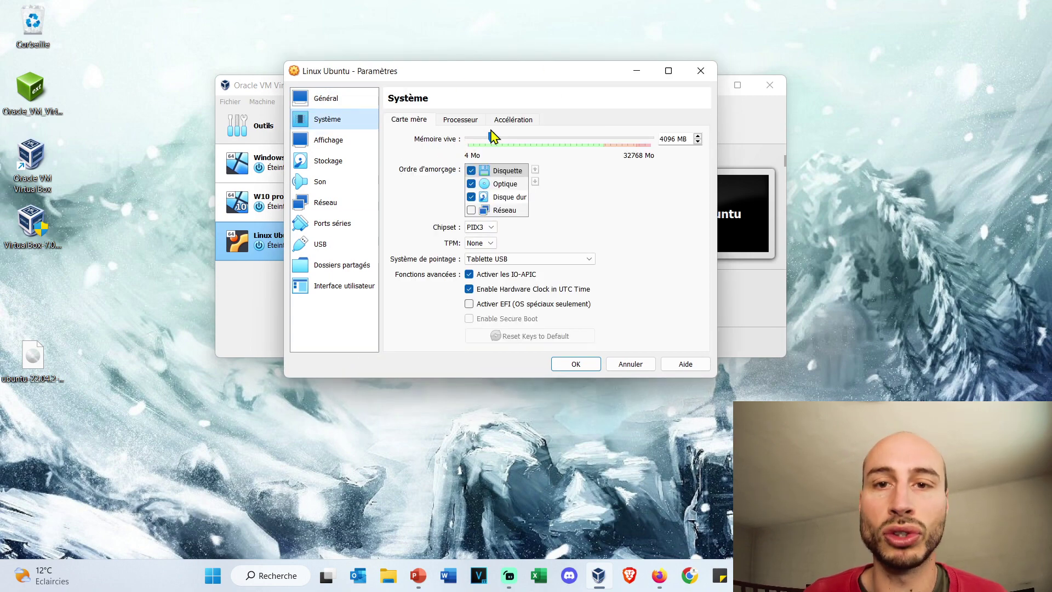
{"action": "left_click", "coordinate": [464, 120]}
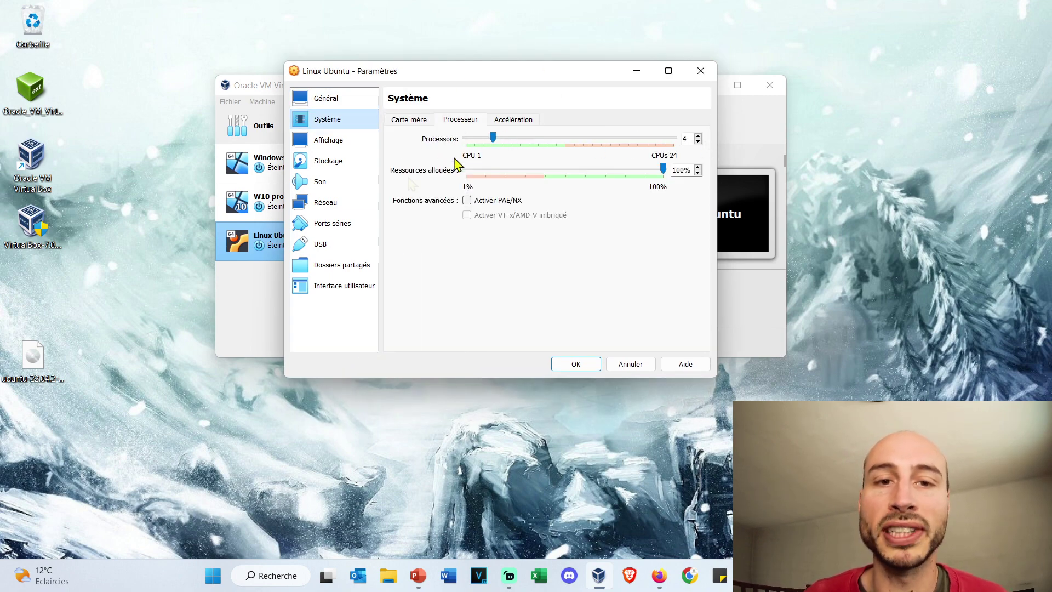
{"action": "left_click", "coordinate": [513, 121]}
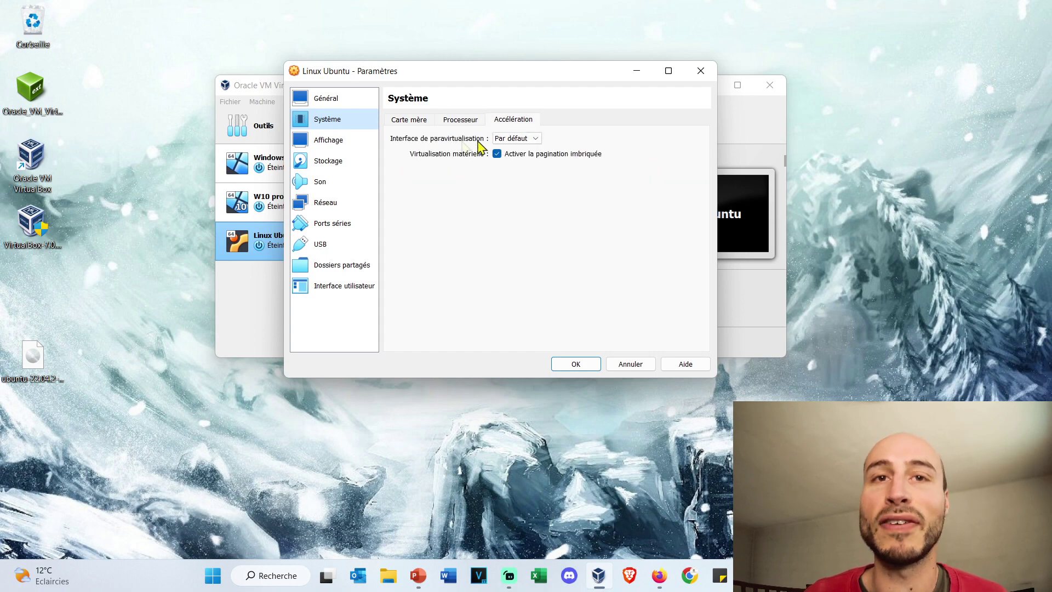
{"action": "left_click", "coordinate": [412, 120]}
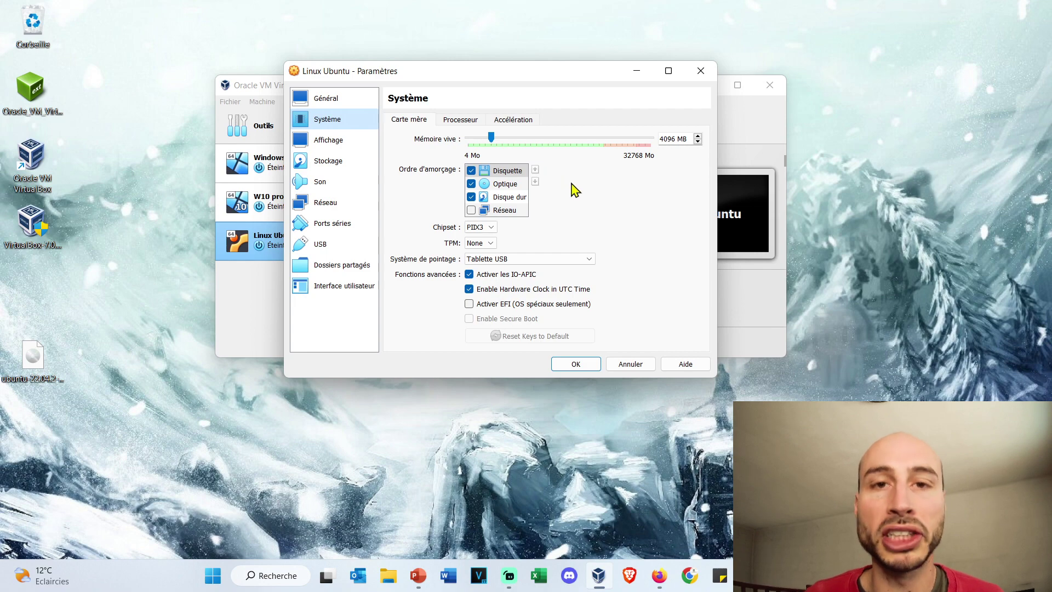
{"action": "left_click", "coordinate": [497, 122]}
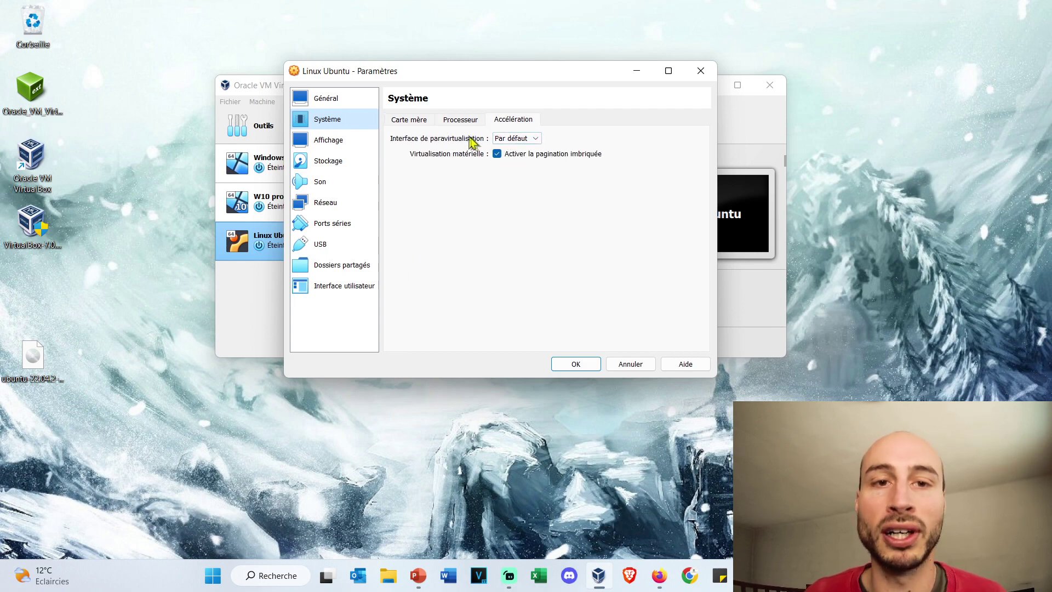
{"action": "left_click", "coordinate": [408, 120]}
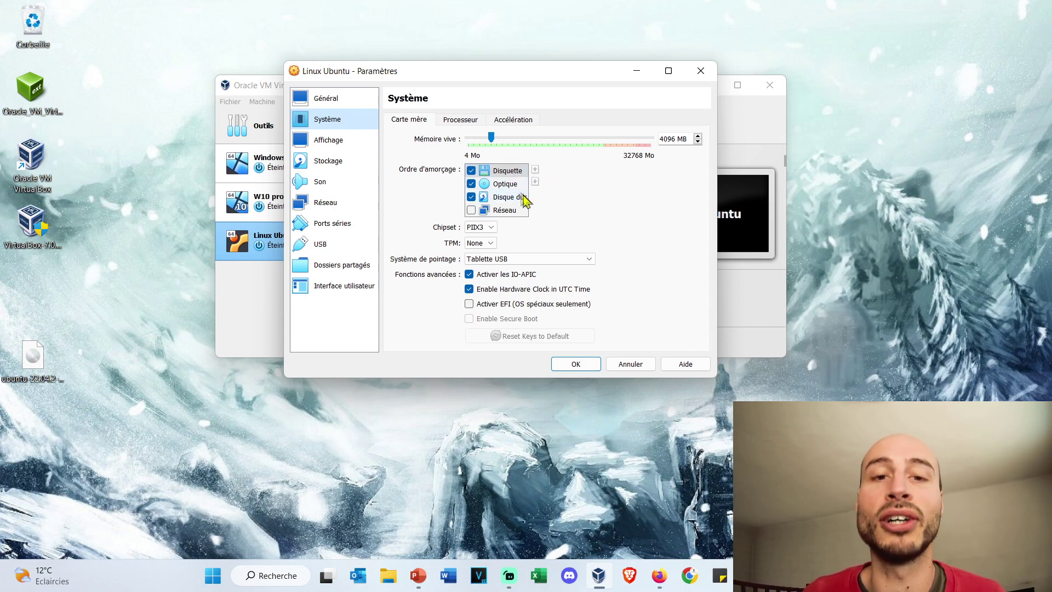
{"action": "left_click", "coordinate": [471, 171]}
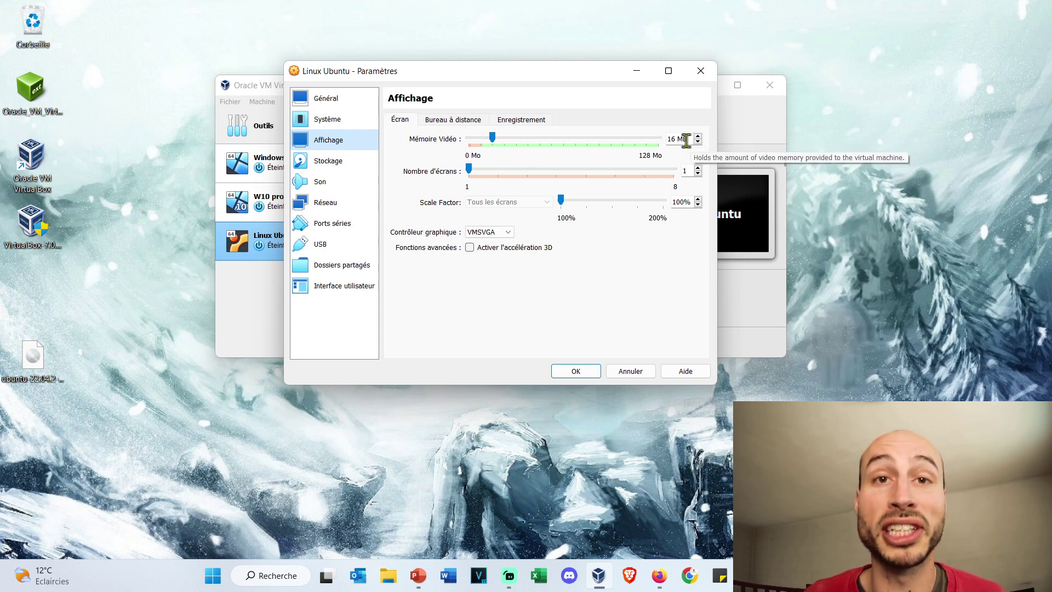
Step: Raise Linux Ubuntu's video memory (Mémoire Vidéo) to the maximum 128 MB
{"action": "left_click_drag", "start_coordinate": [503, 142], "coordinate": [660, 149]}
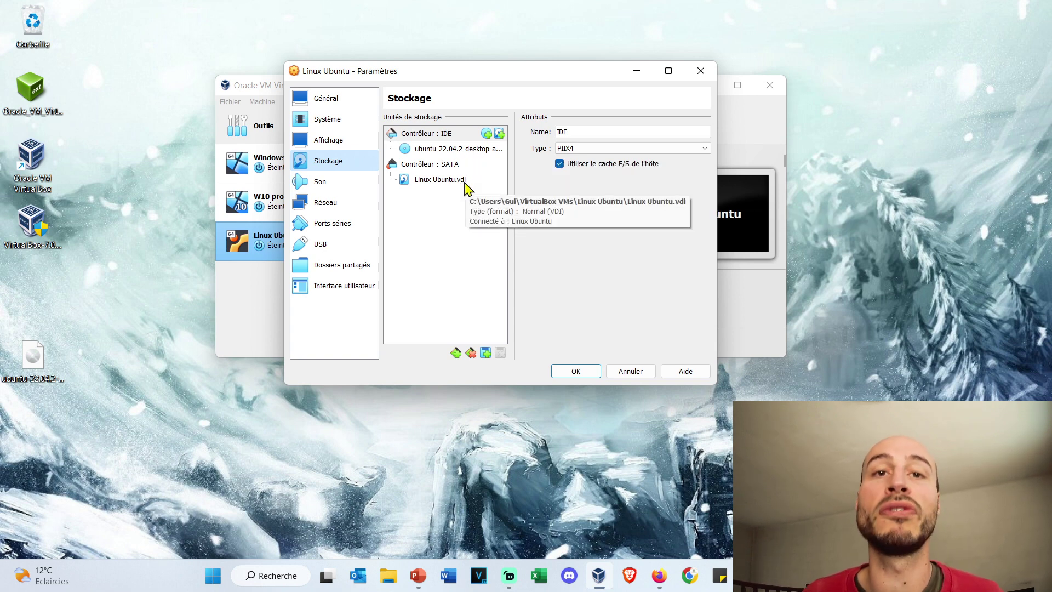
Step: Keep the Linux Ubuntu network adapter on NAT
{"action": "left_click", "coordinate": [333, 204]}
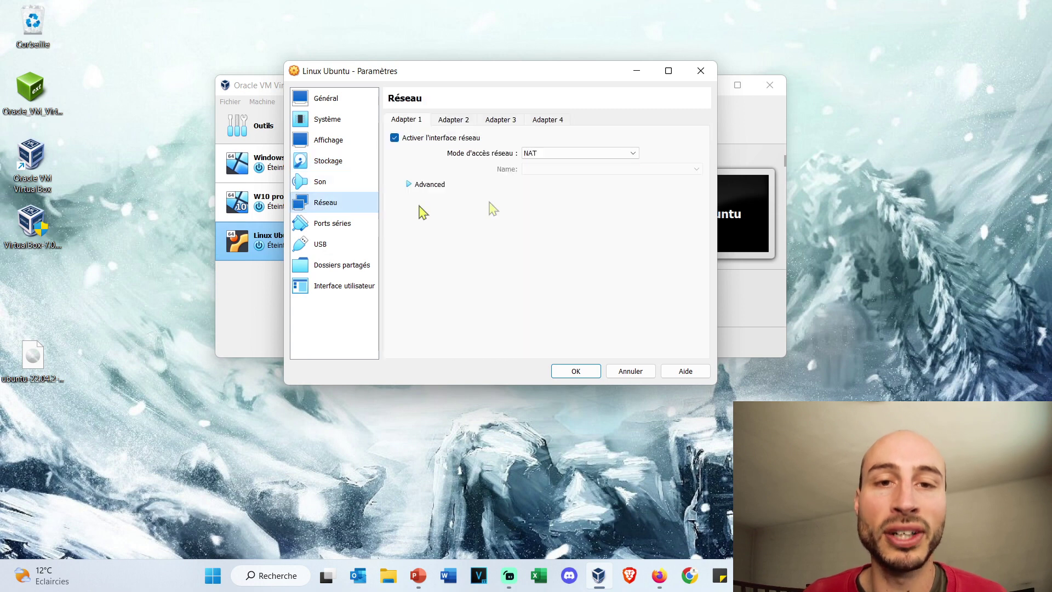
{"action": "left_click", "coordinate": [634, 155]}
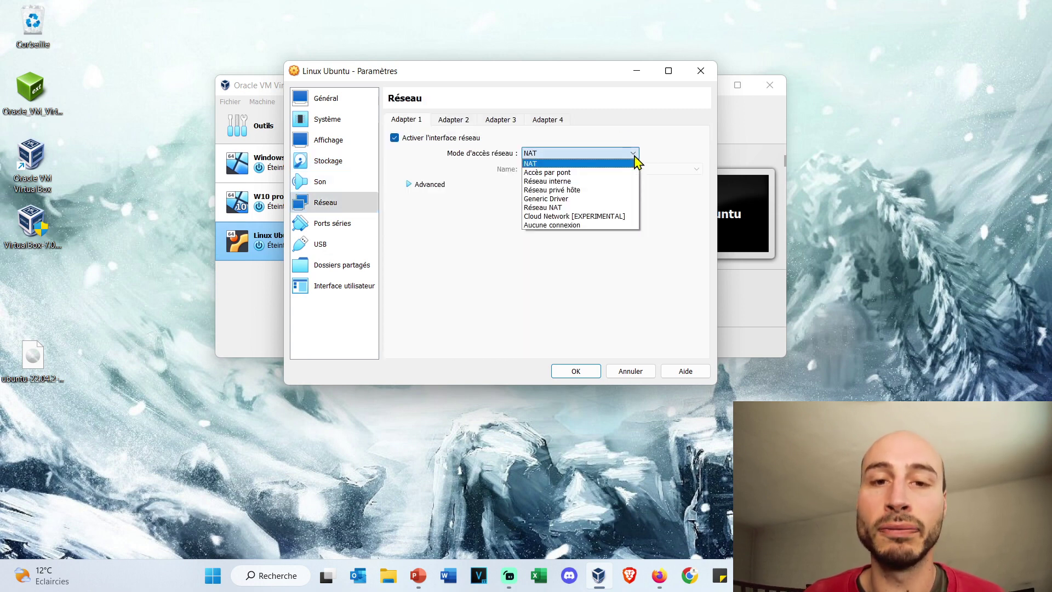
{"action": "left_click", "coordinate": [635, 156]}
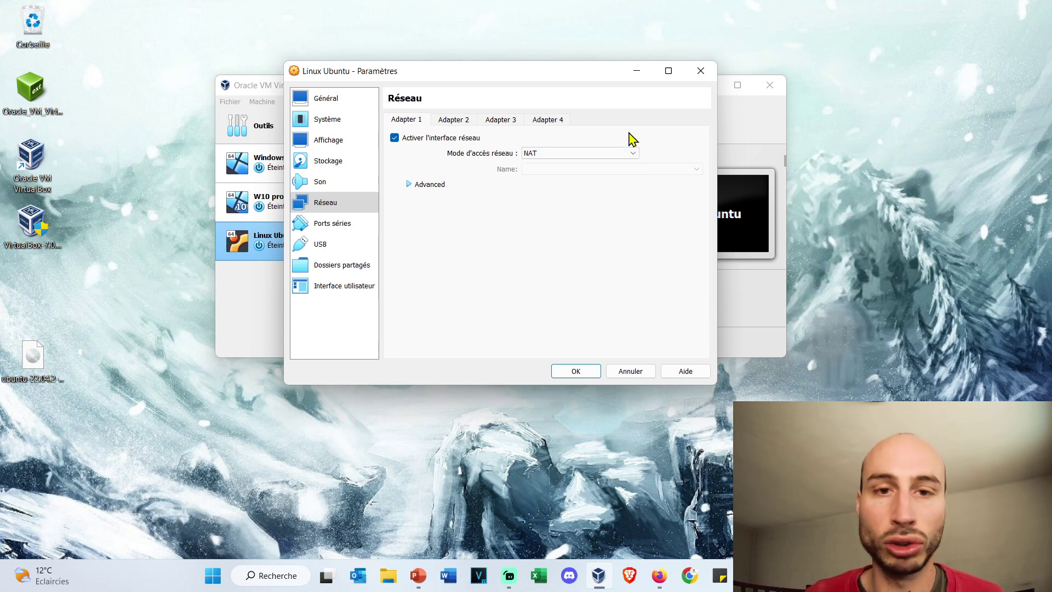
Step: Switch the USB controller to USB 3.0 (xHCI) and save the machine settings
{"action": "left_click", "coordinate": [340, 267]}
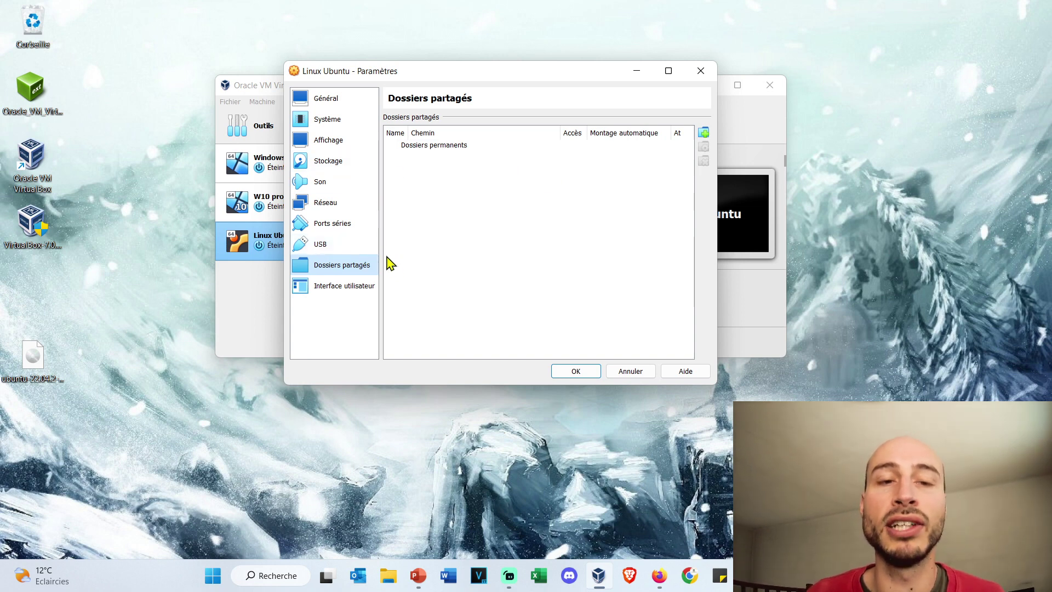
{"action": "left_click", "coordinate": [351, 246]}
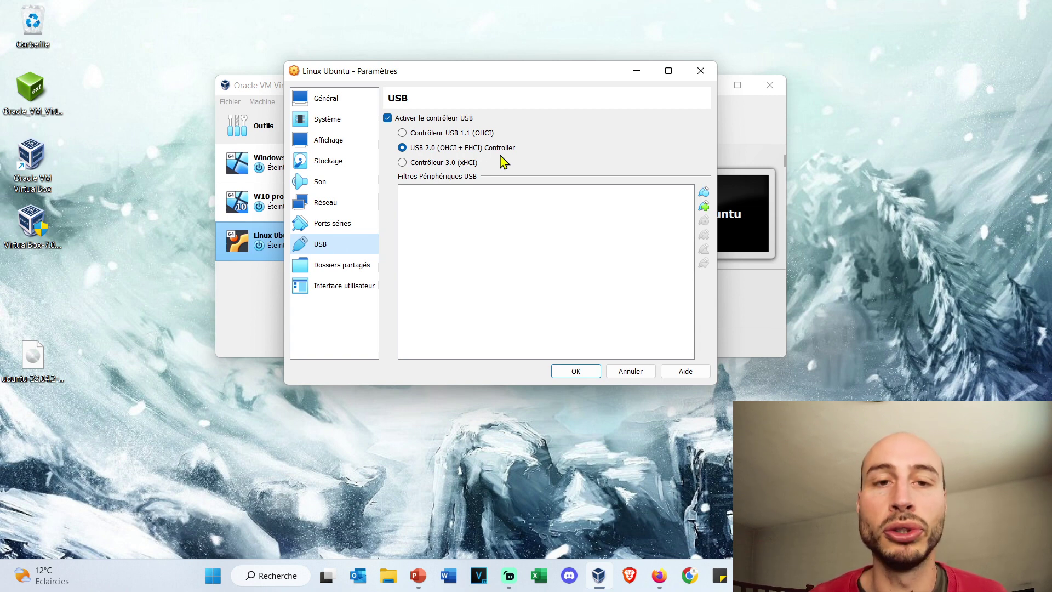
{"action": "left_click", "coordinate": [421, 163]}
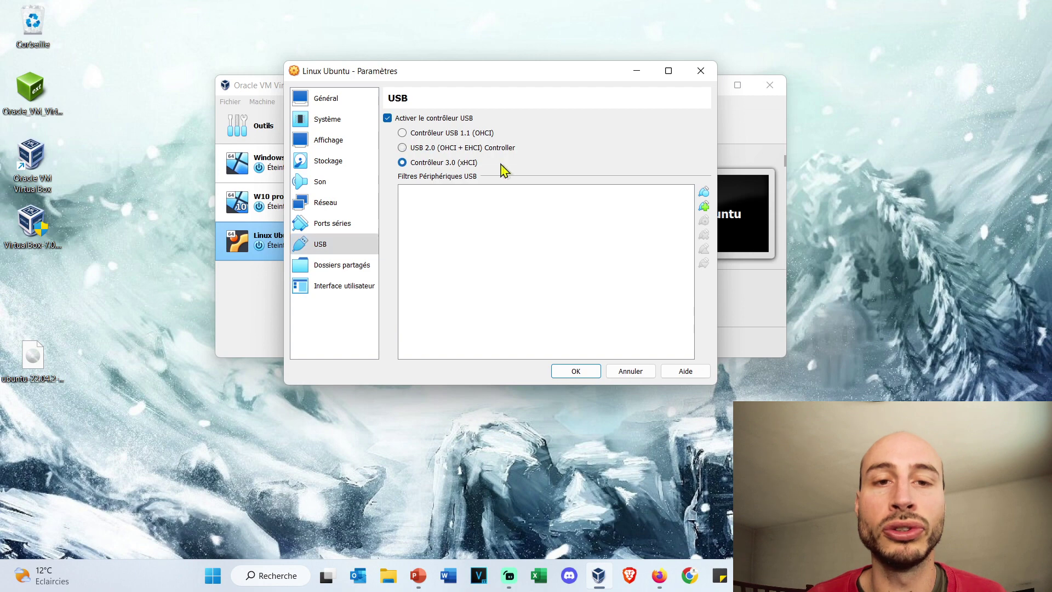
{"action": "left_click", "coordinate": [576, 371]}
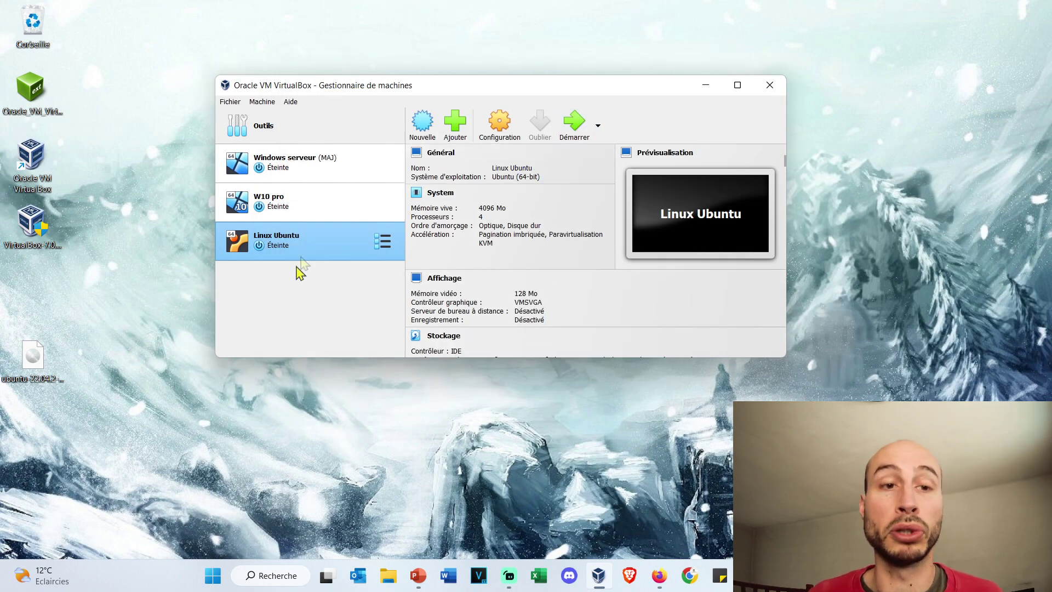
Step: Start Linux Ubuntu in a maximized window and boot the Try or Install Ubuntu GRUB entry
{"action": "left_click", "coordinate": [568, 139]}
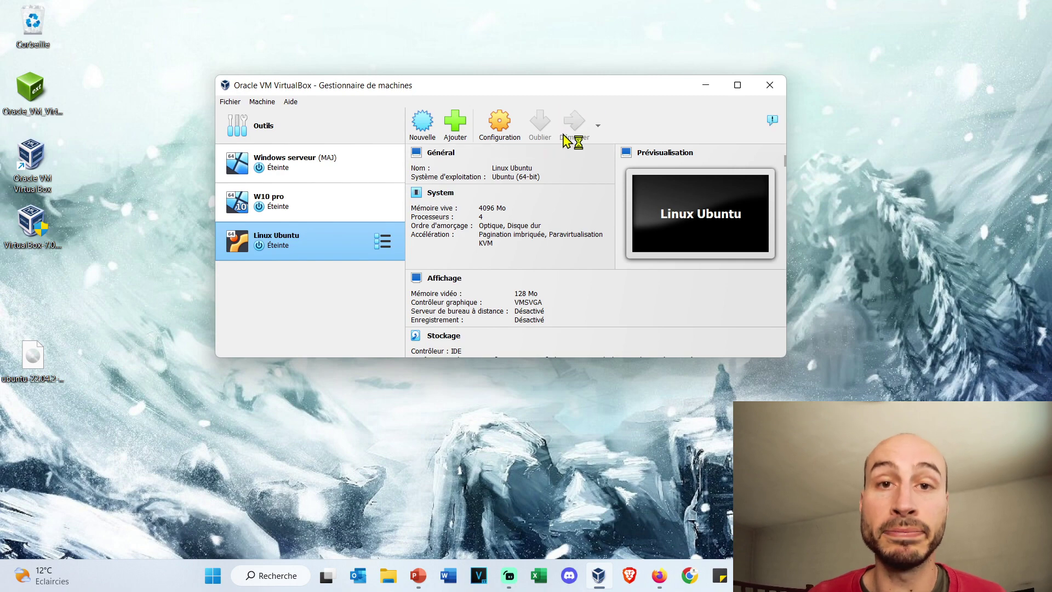
{"action": "left_click", "coordinate": [700, 128]}
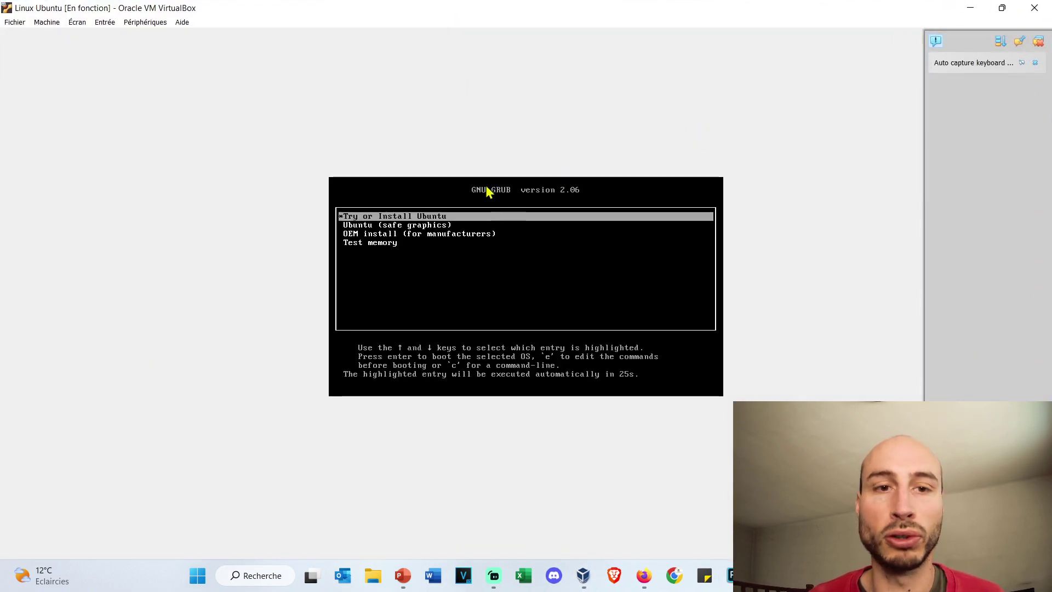
{"action": "key", "text": "Down"}
{"action": "key", "text": "Up"}
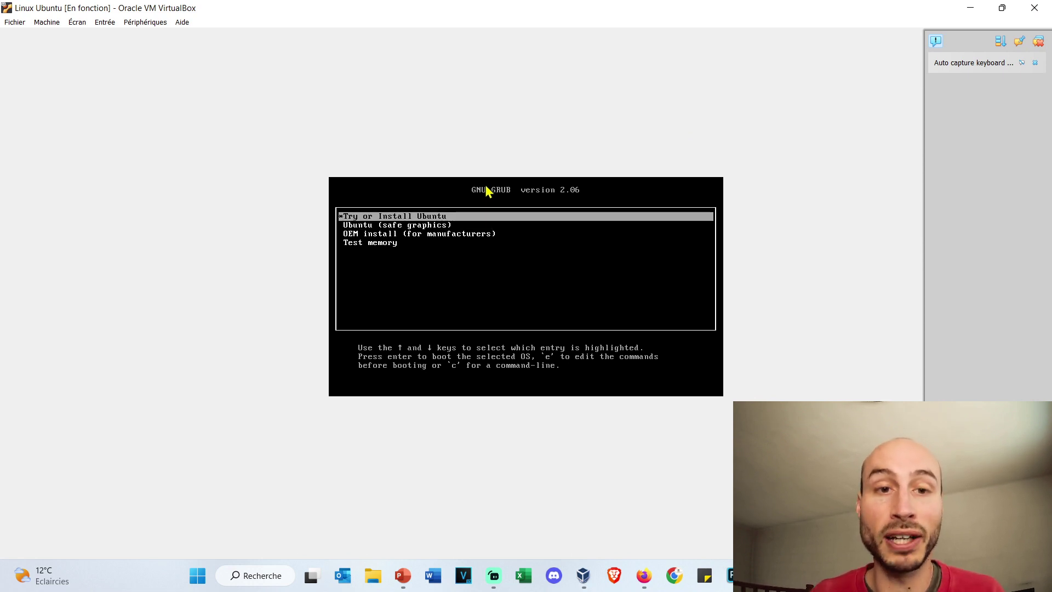
{"action": "key", "text": "Down"}
{"action": "key", "text": "Up"}
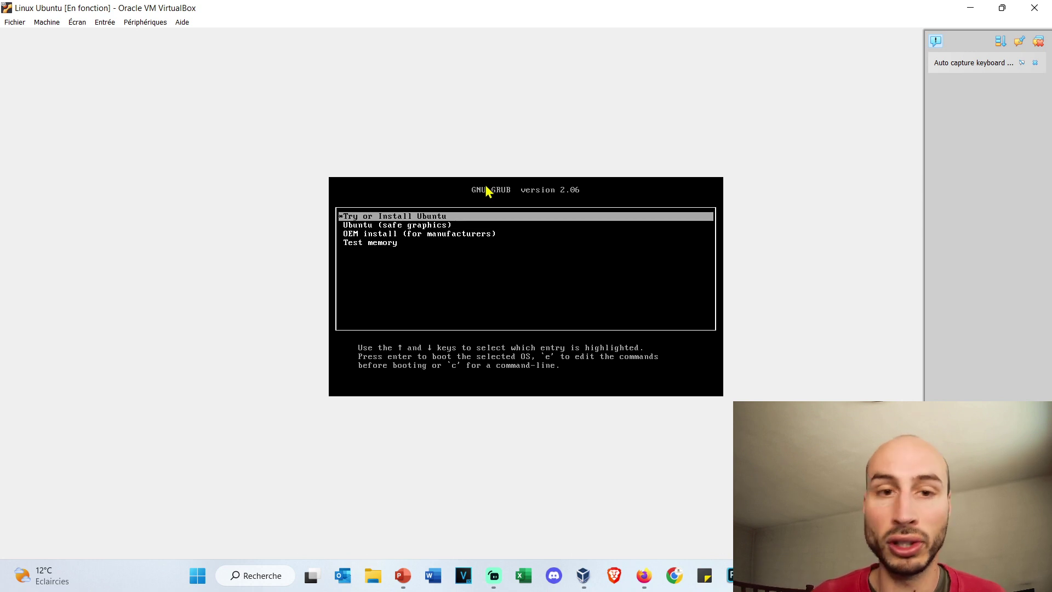
{"action": "key", "text": "Return"}
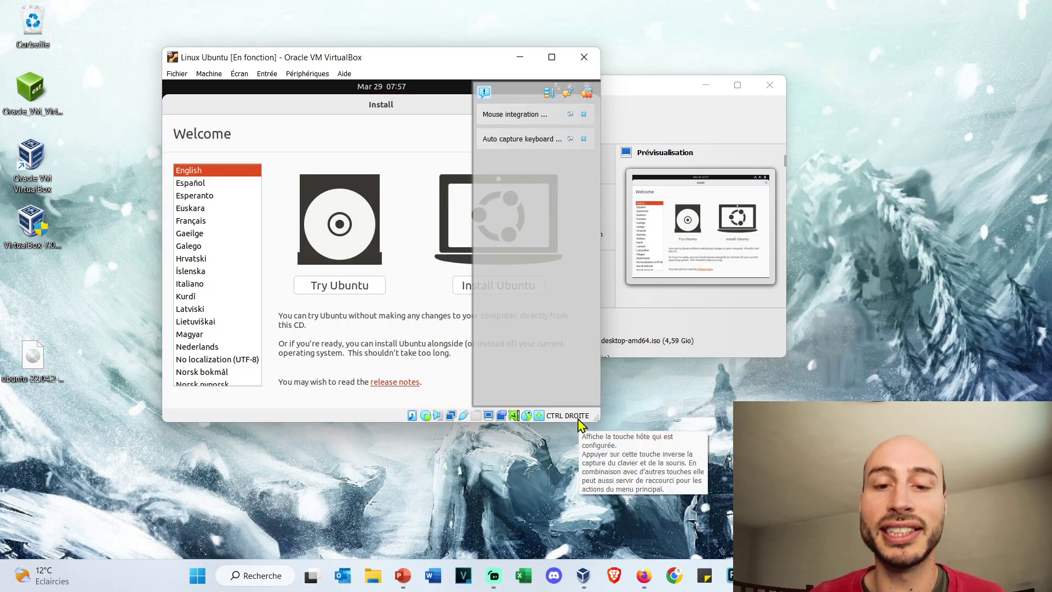
Step: Leave the host key combination as Right Ctrl in keyboard preferences, then maximize the VM window
{"action": "left_click", "coordinate": [267, 73]}
{"action": "mouse_move", "coordinate": [279, 89]}
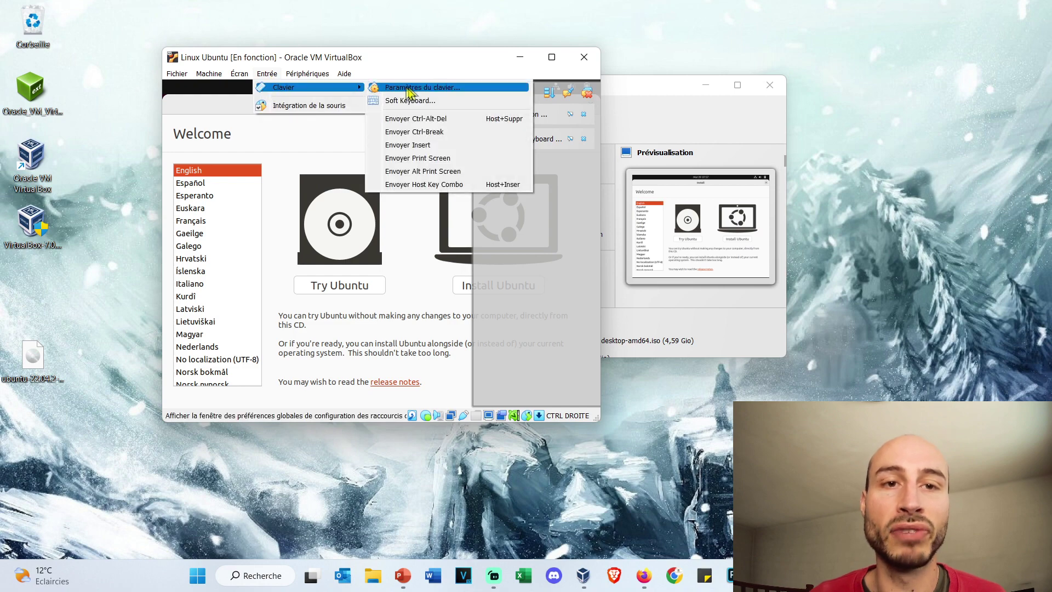
{"action": "left_click", "coordinate": [409, 88]}
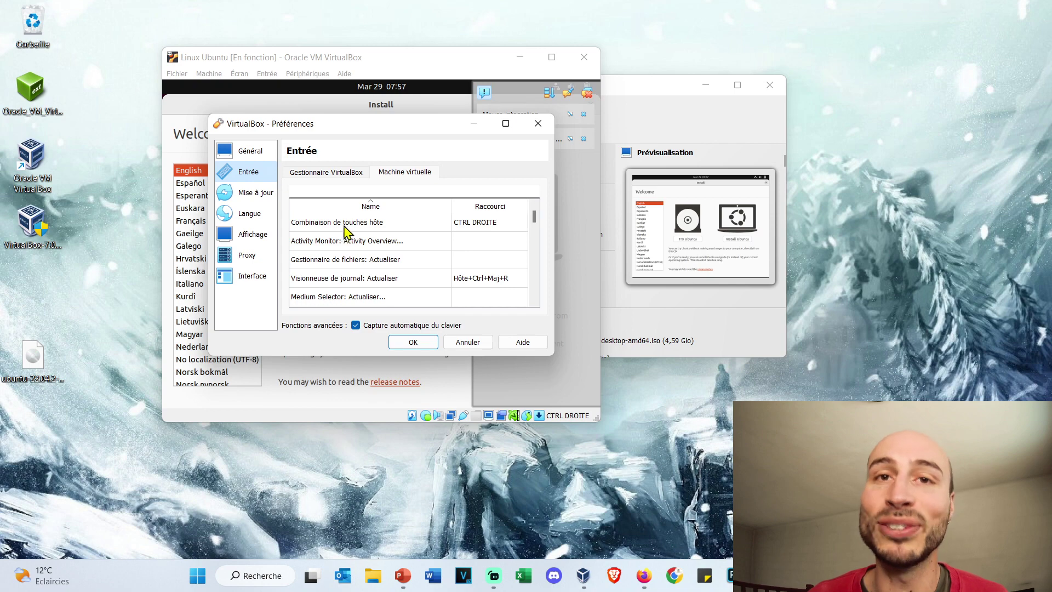
{"action": "double_click", "coordinate": [500, 223]}
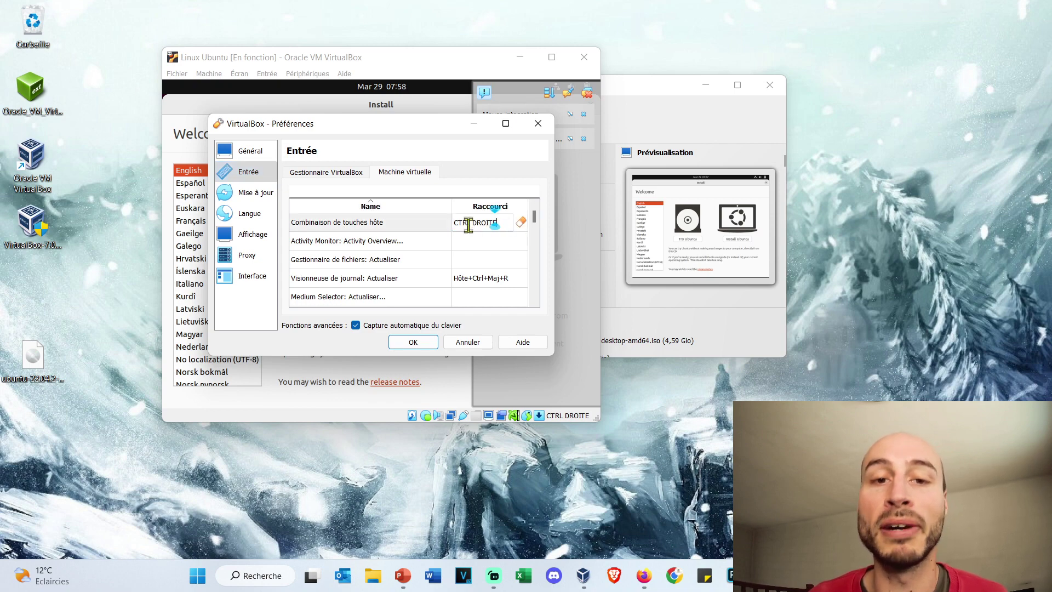
{"action": "left_click", "coordinate": [418, 342]}
{"action": "left_click", "coordinate": [552, 57]}
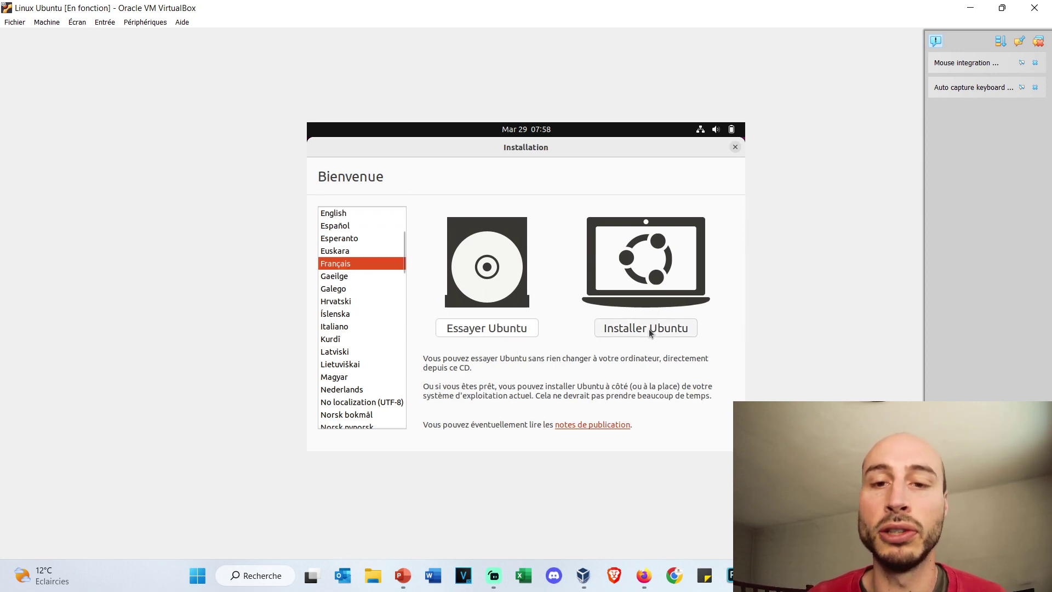
Step: Install Ubuntu in Français with third-party software, erasing the whole disk, keeping the Paris timezone
{"action": "left_click", "coordinate": [649, 329]}
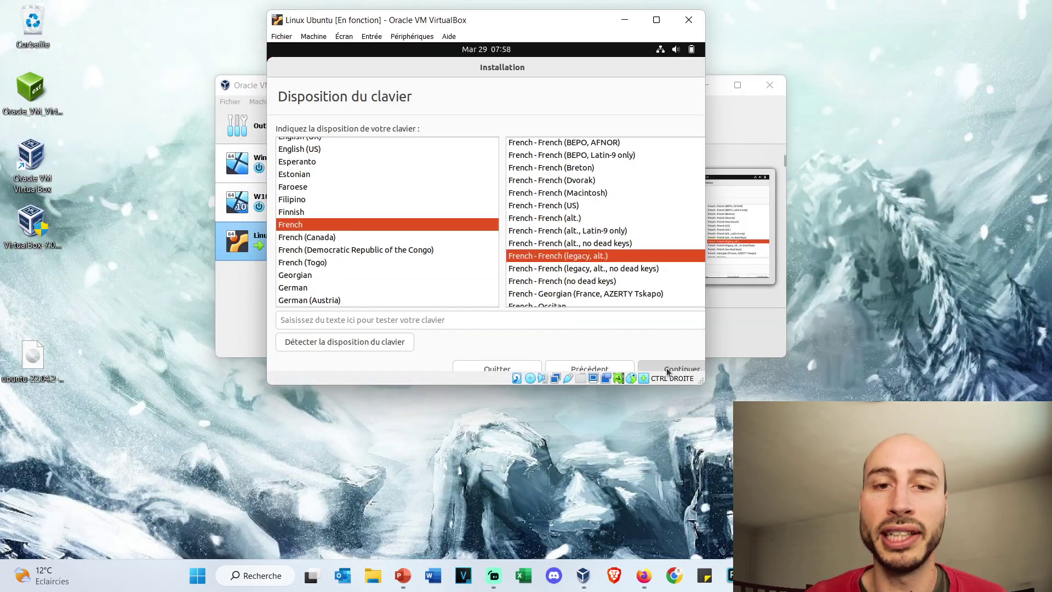
{"action": "left_click", "coordinate": [655, 363]}
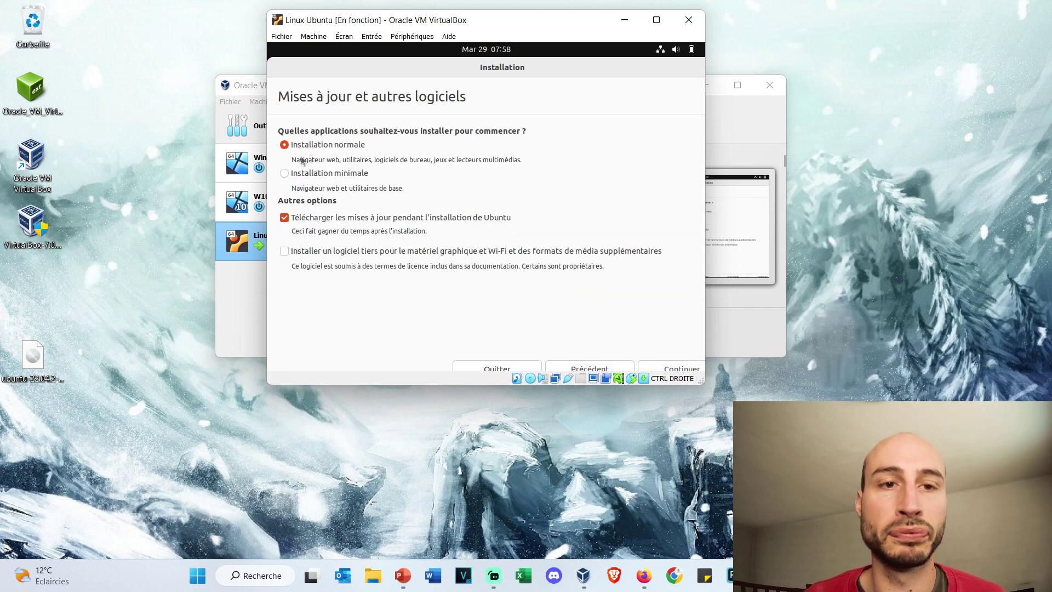
{"action": "left_click", "coordinate": [309, 270]}
{"action": "left_click", "coordinate": [685, 386]}
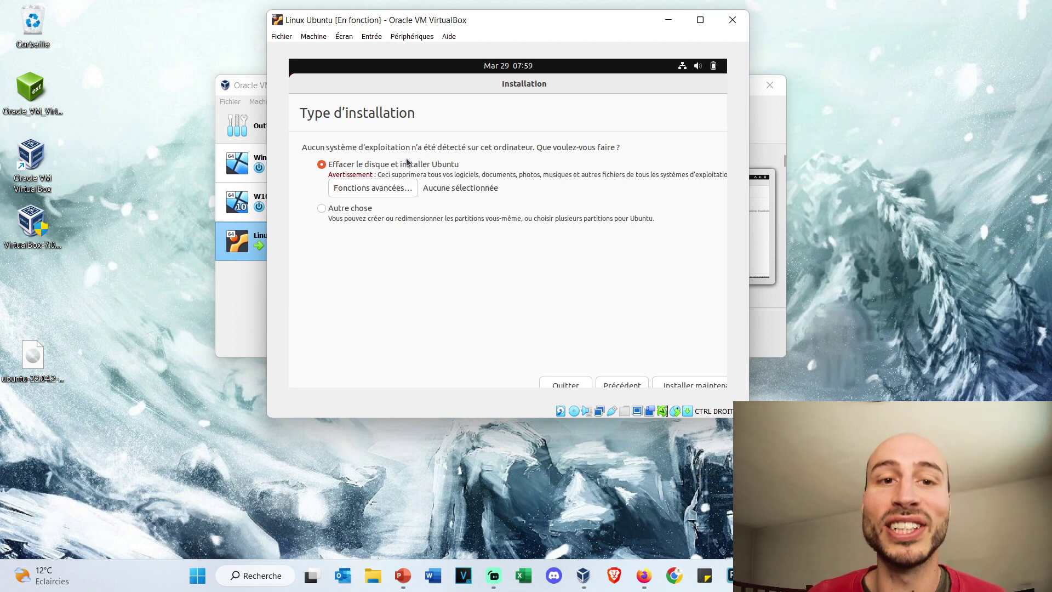
{"action": "left_click", "coordinate": [683, 385]}
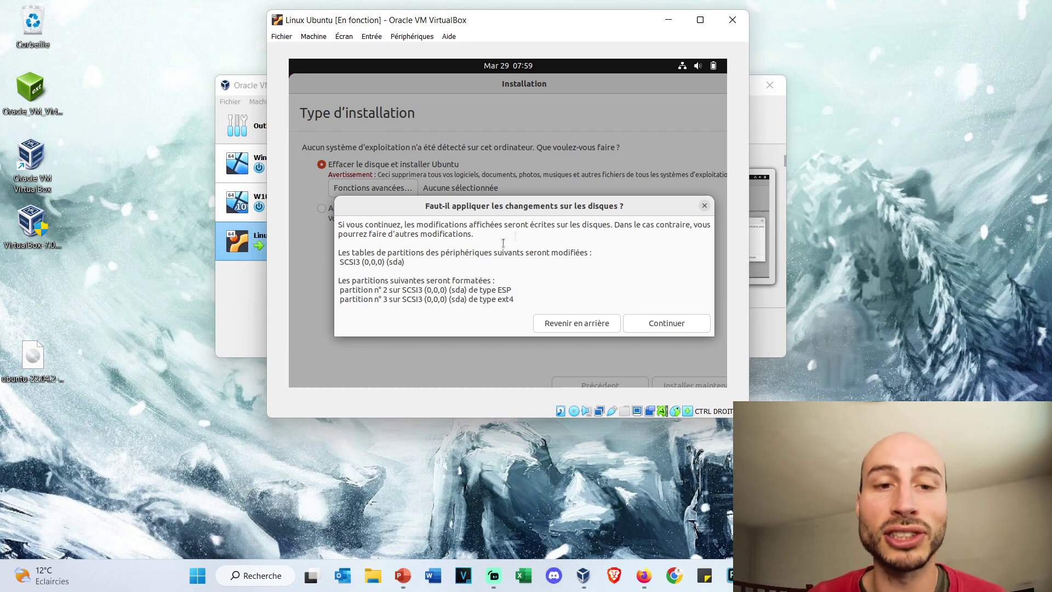
{"action": "left_click", "coordinate": [644, 324]}
{"action": "left_click", "coordinate": [677, 374]}
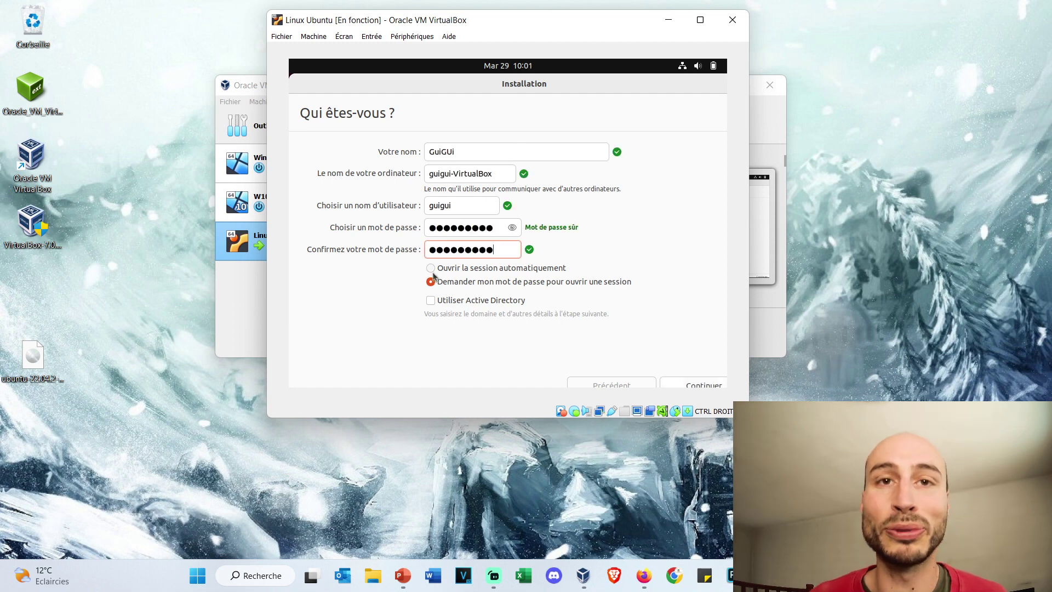
Step: Set the account to log in automatically and let the installation finish
{"action": "left_click", "coordinate": [432, 269]}
{"action": "left_click", "coordinate": [708, 382]}
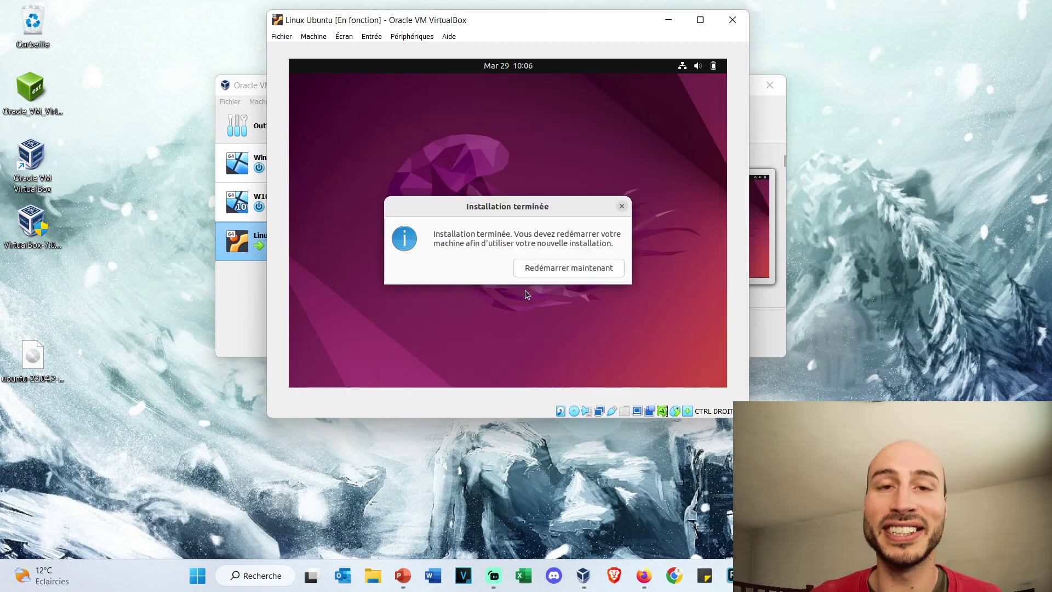
Step: Restart the guest into the newly installed Ubuntu 22.04.2
{"action": "left_click", "coordinate": [579, 269]}
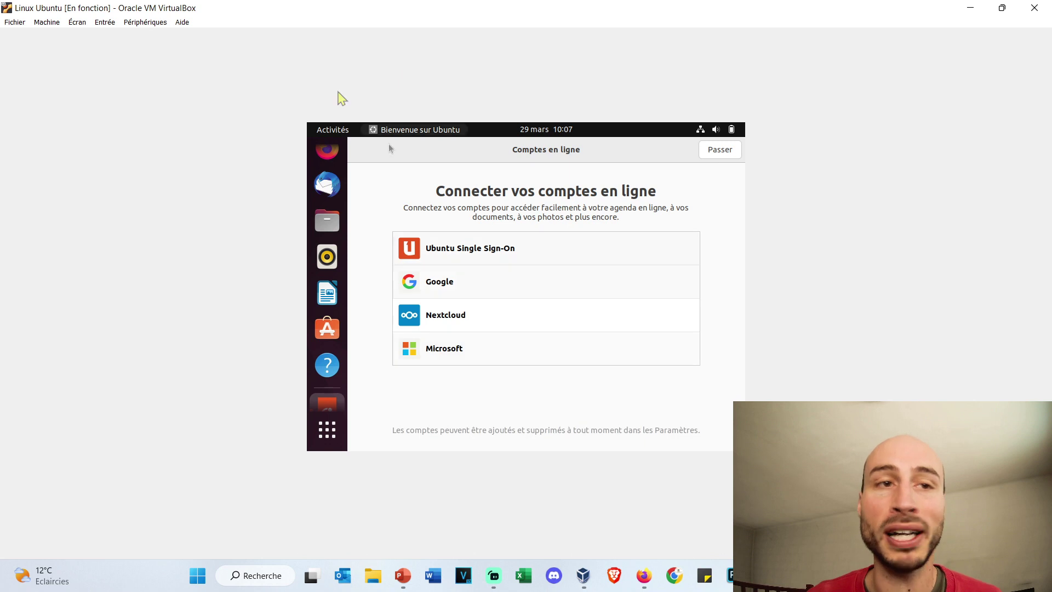
Step: Insert the VBox_GAs_7.0.6 Guest Additions CD image into the Ubuntu guest
{"action": "left_click", "coordinate": [138, 23]}
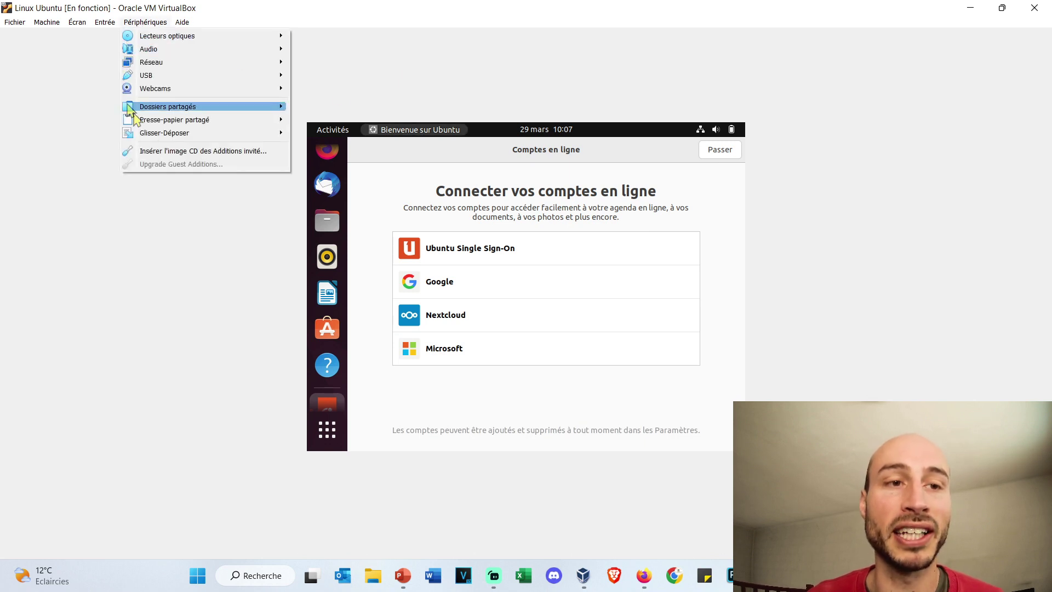
{"action": "left_click", "coordinate": [220, 159]}
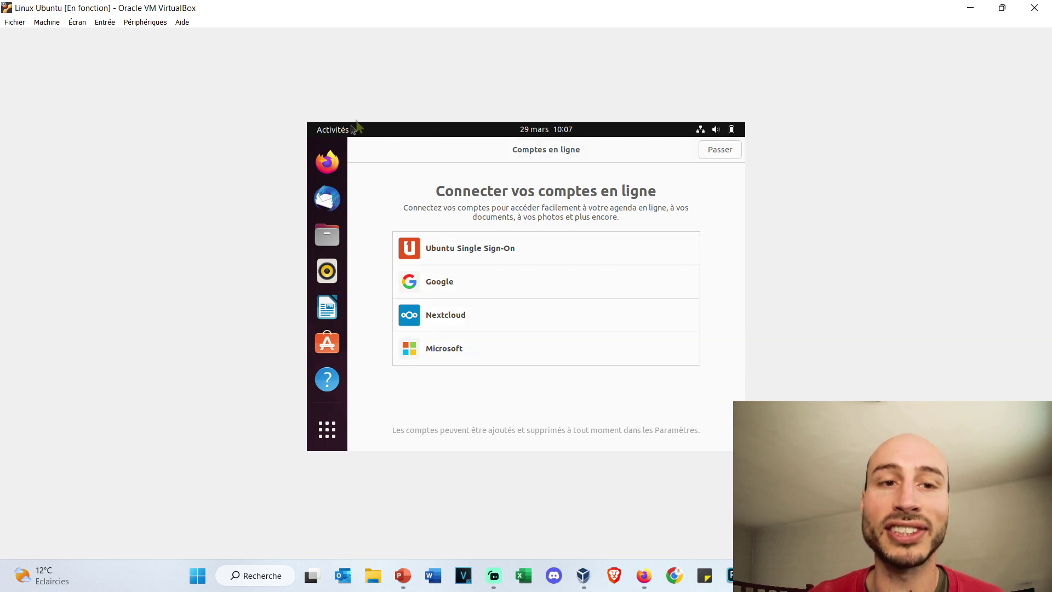
{"action": "left_click", "coordinate": [332, 437]}
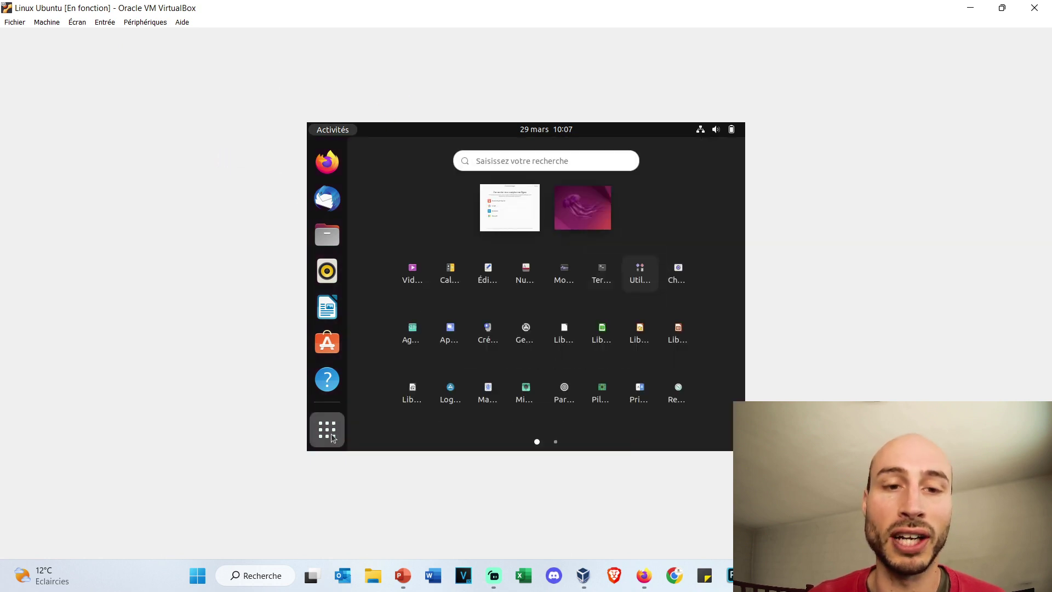
{"action": "left_click", "coordinate": [429, 200]}
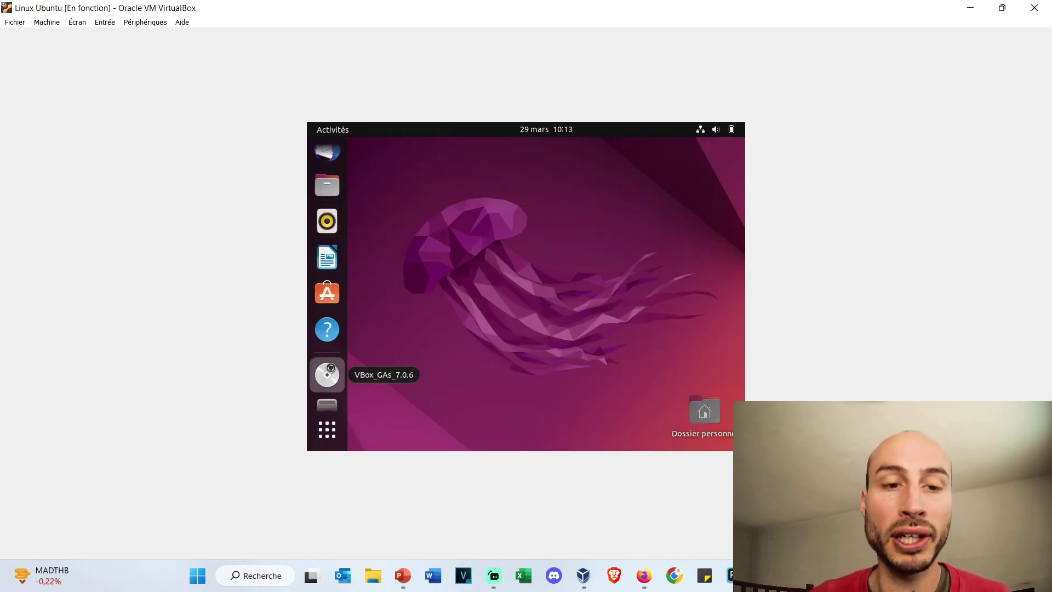
Step: Run autorun.sh from the VBox_GAs_7.0.6 disc as a program, authenticating with the user's password
{"action": "left_click", "coordinate": [328, 373]}
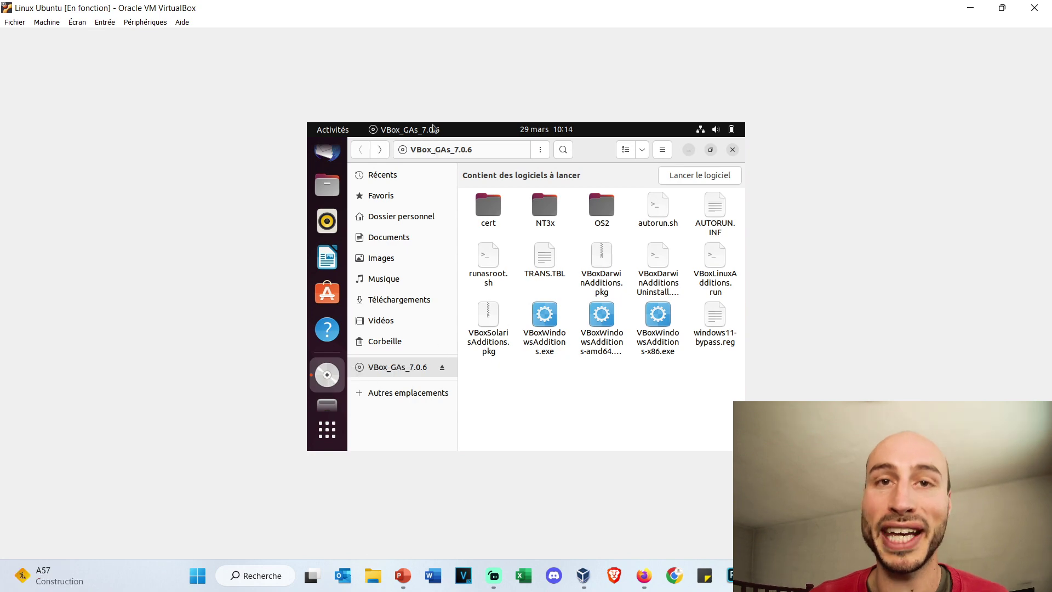
{"action": "right_click", "coordinate": [658, 209]}
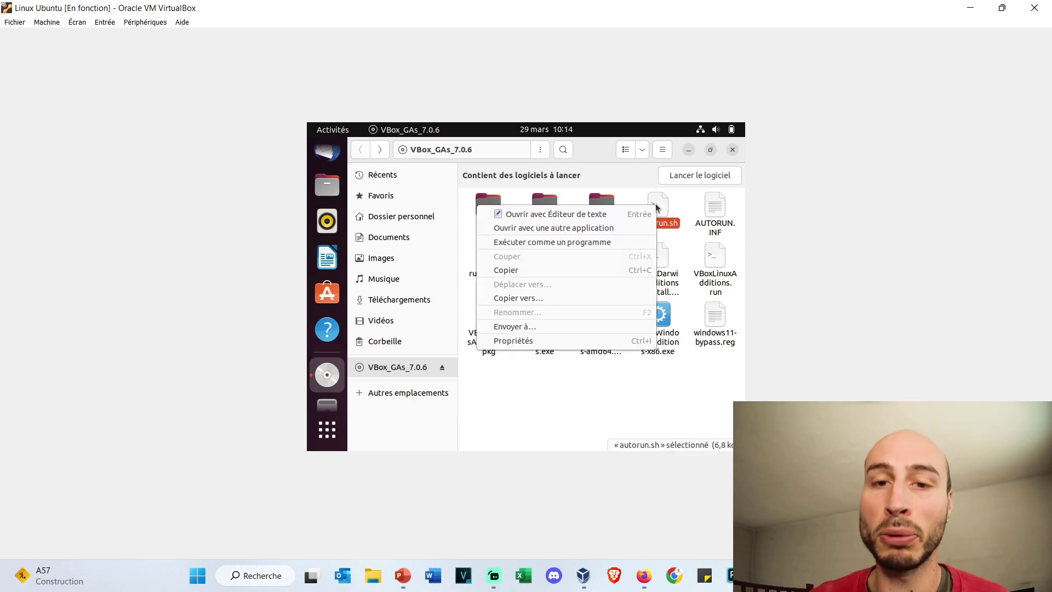
{"action": "left_click", "coordinate": [607, 242]}
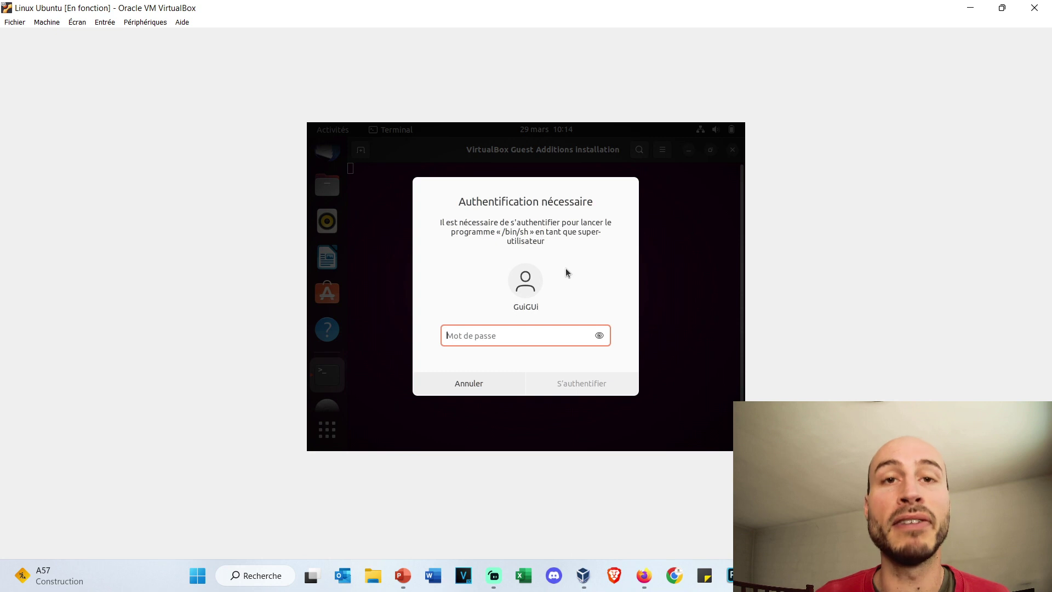
{"action": "type", "text": "****"}
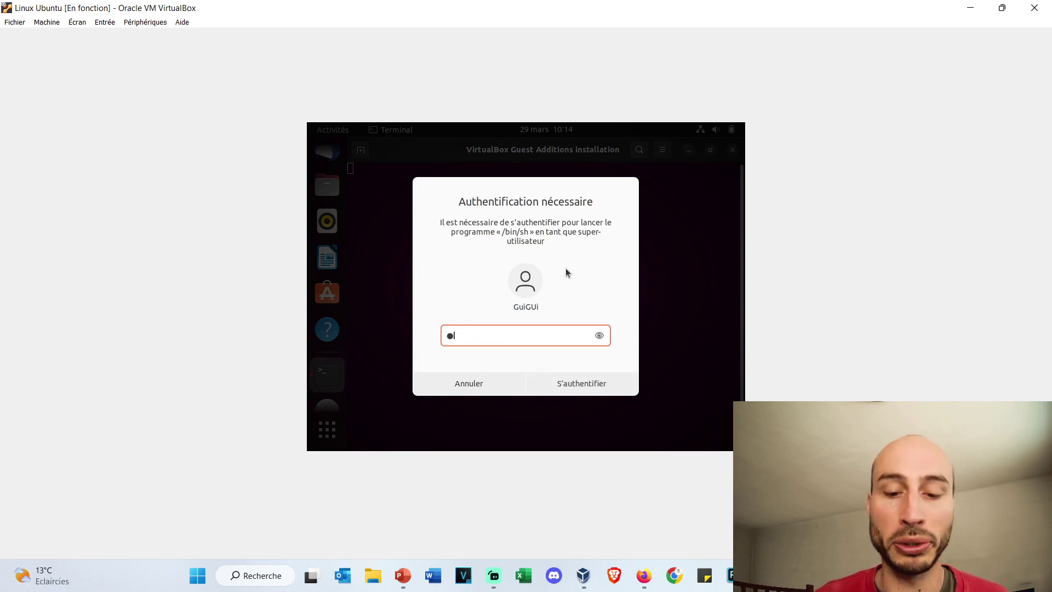
{"action": "type", "text": "**"}
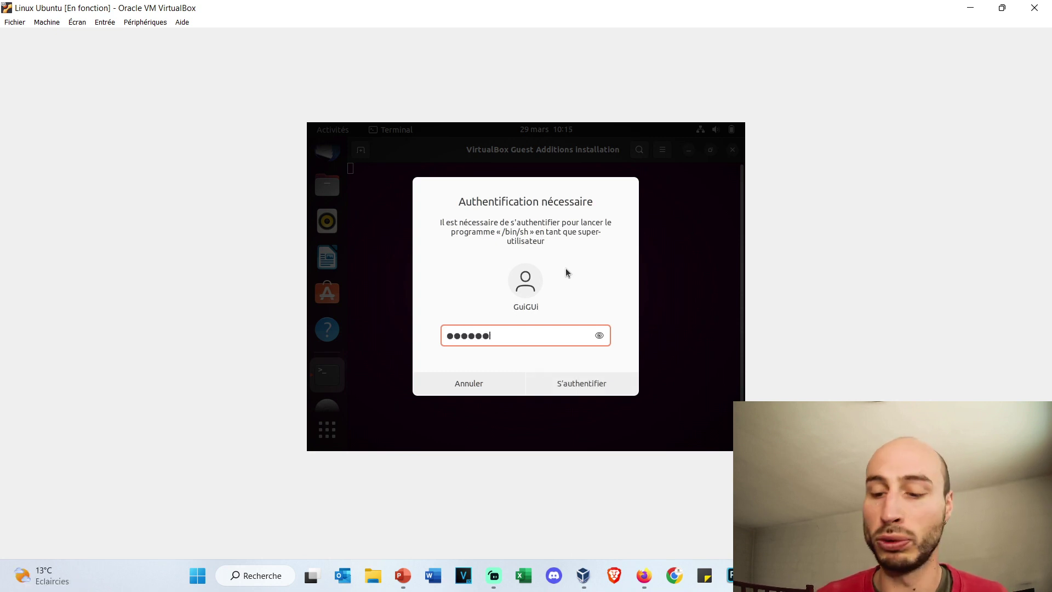
{"action": "type", "text": "****"}
{"action": "key", "text": "Return"}
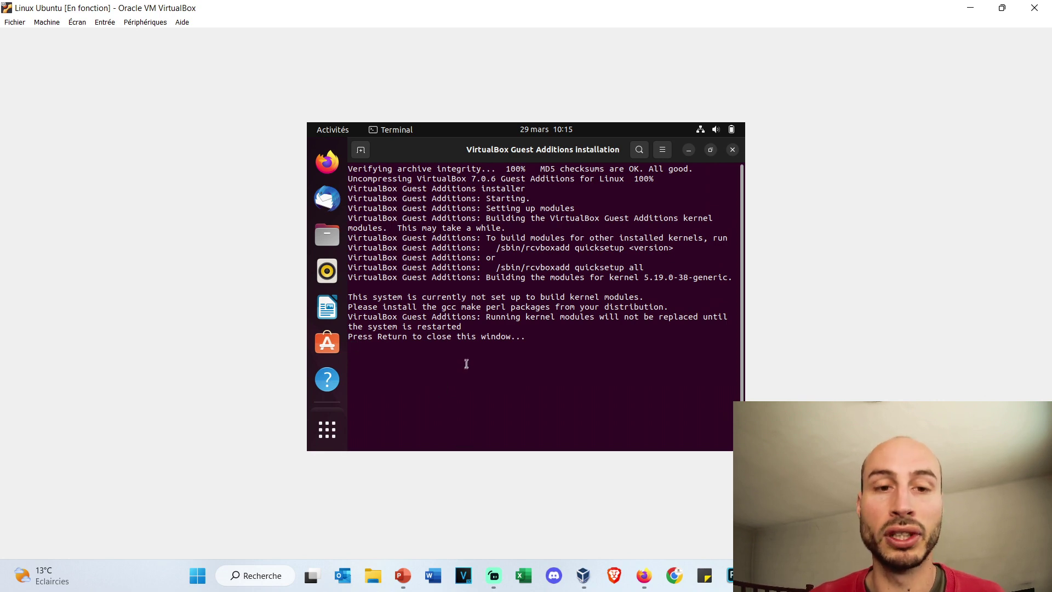
{"action": "key", "text": "Return"}
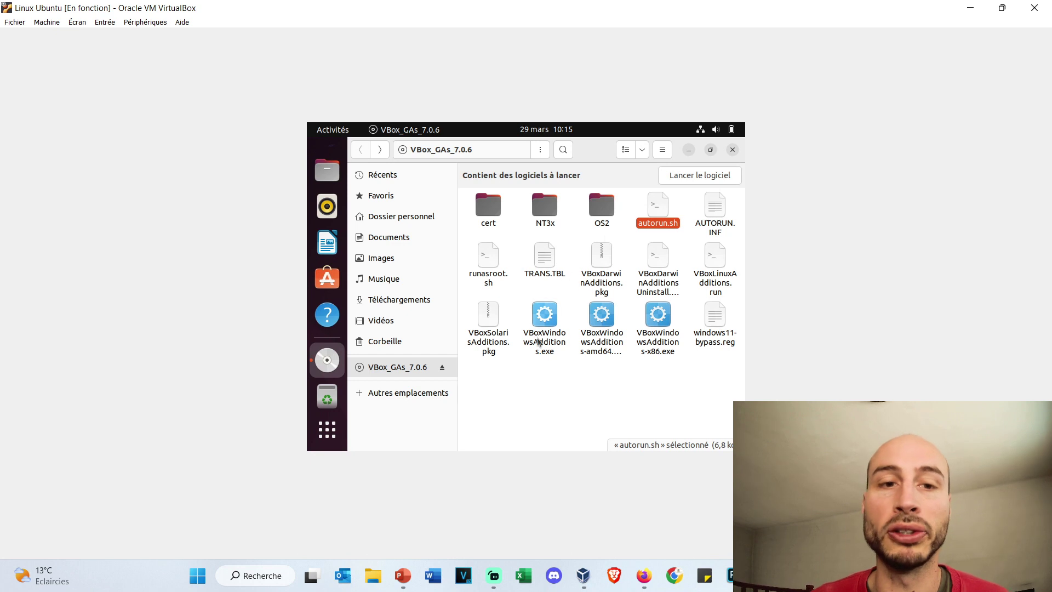
Step: Power off Linux Ubuntu with Host+Q and the 'Éteindre la machine' option
{"action": "left_click", "coordinate": [3, 21]}
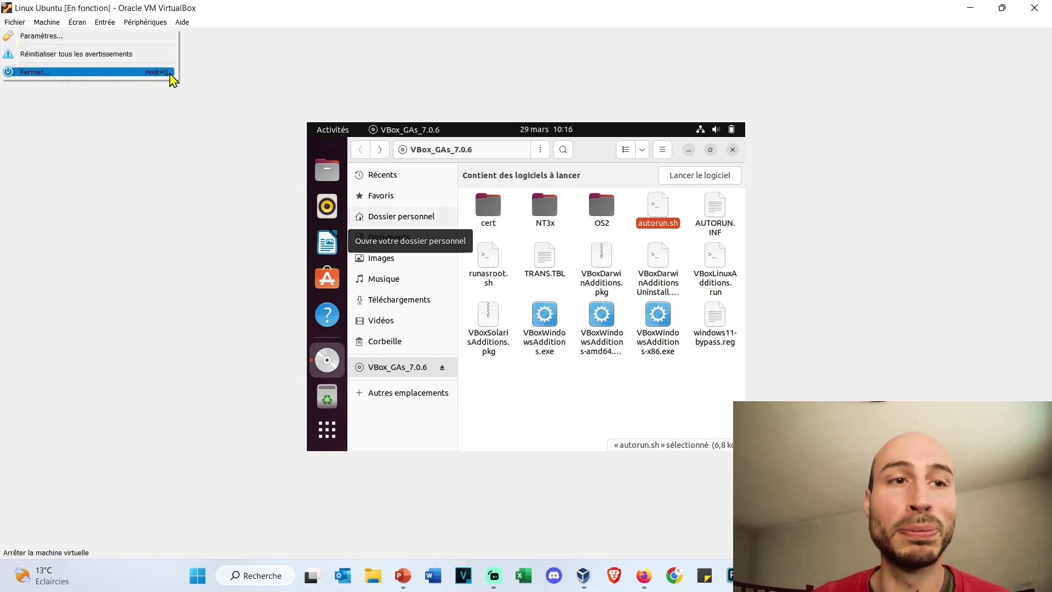
{"action": "left_click", "coordinate": [135, 147]}
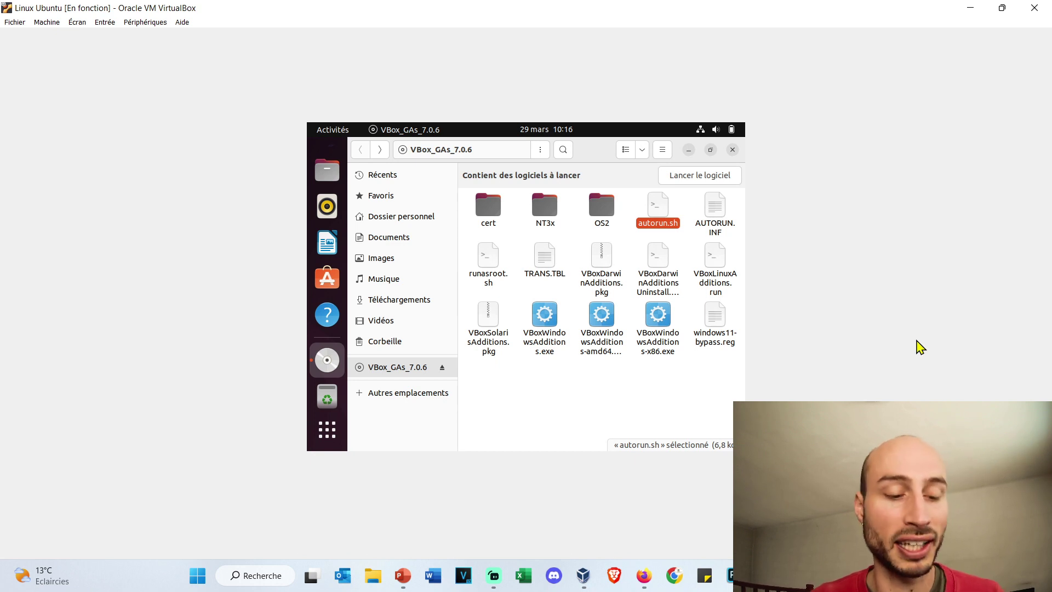
{"action": "key", "text": "ctrl+q"}
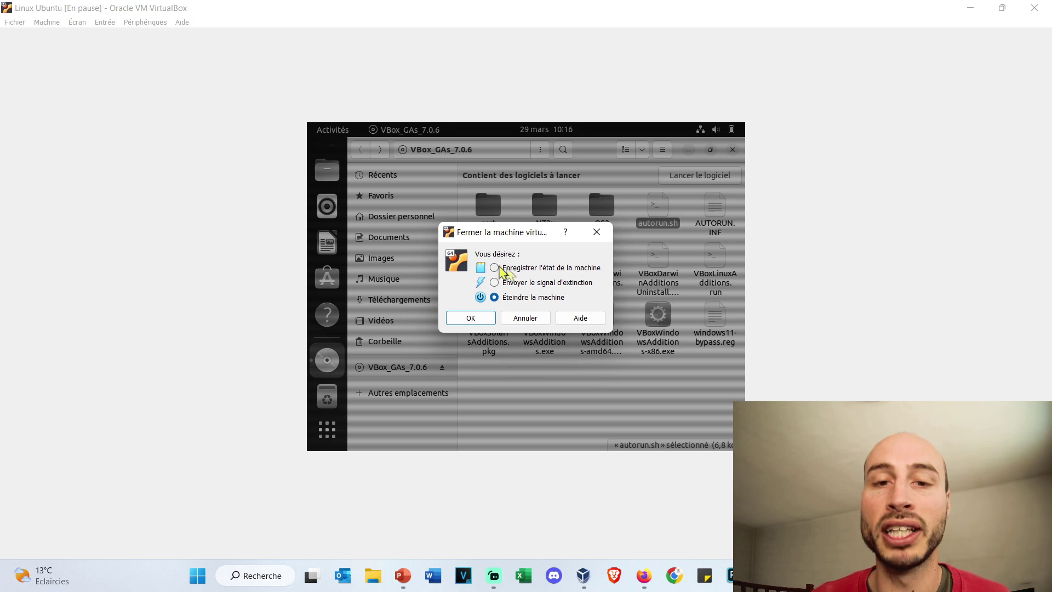
{"action": "left_click", "coordinate": [471, 319]}
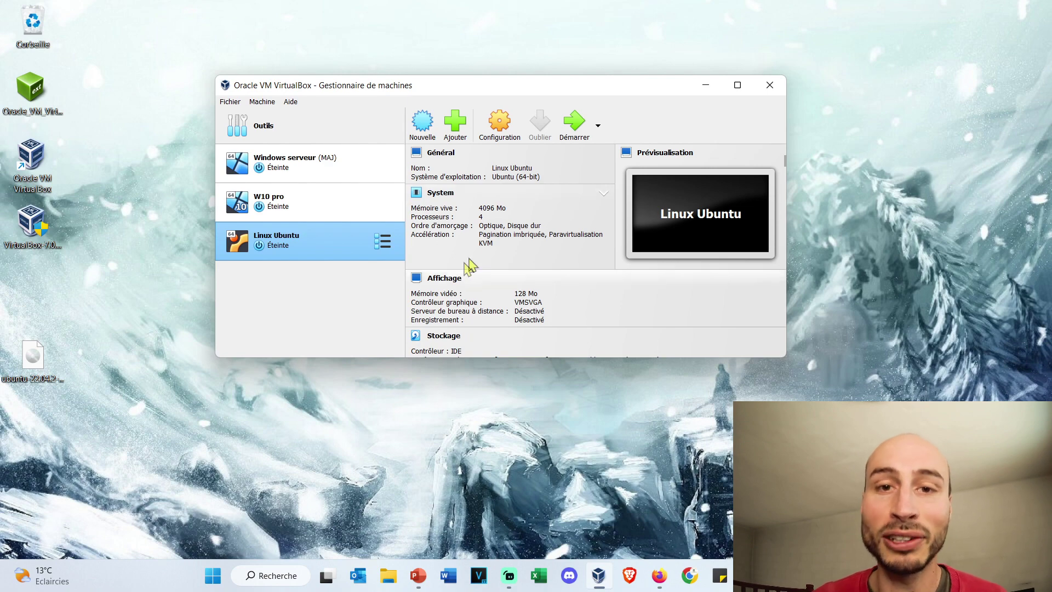
Step: Boot Linux Ubuntu, open the app grid, and switch the VM display to full-screen
{"action": "left_click", "coordinate": [577, 127]}
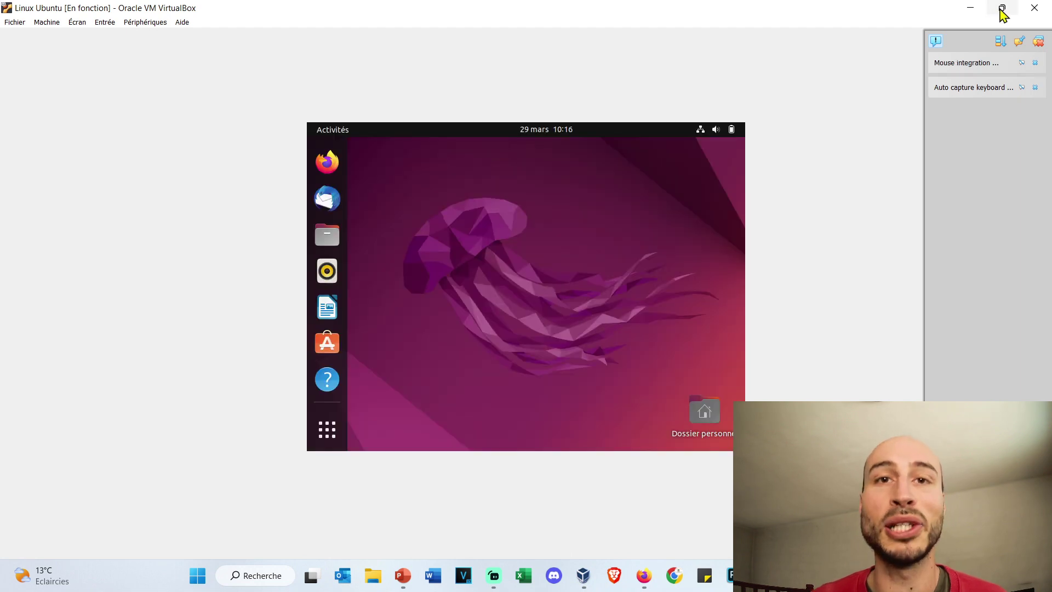
{"action": "left_click", "coordinate": [1003, 8]}
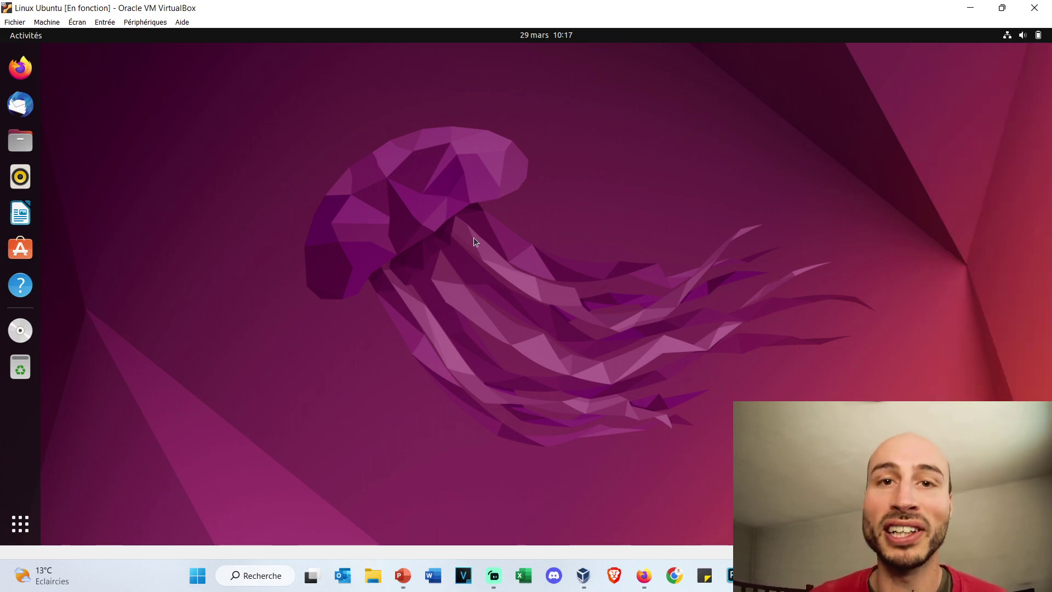
{"action": "left_click", "coordinate": [21, 524]}
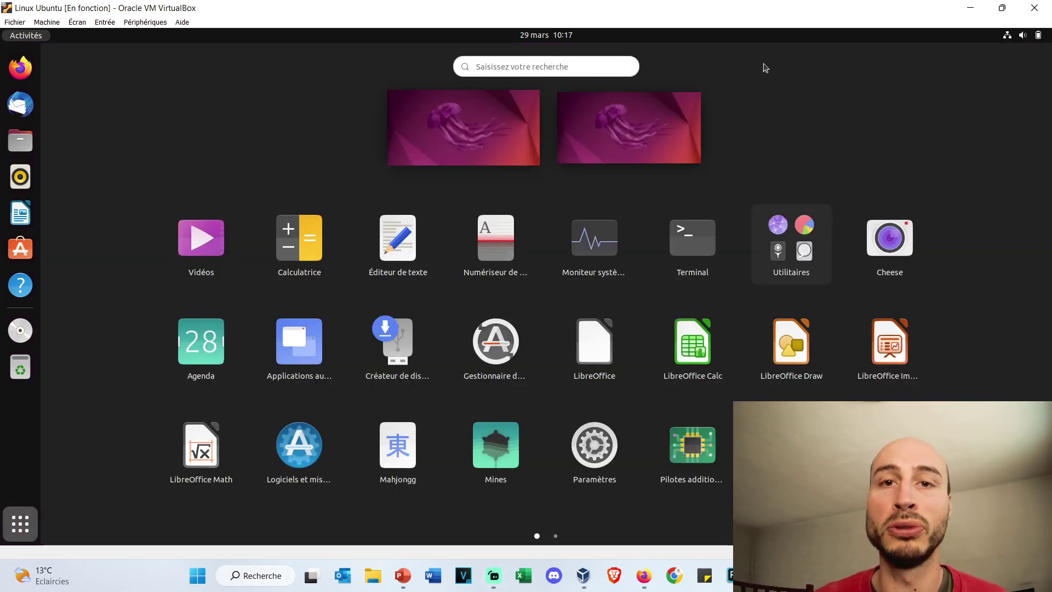
{"action": "key", "text": "ctrl+f"}
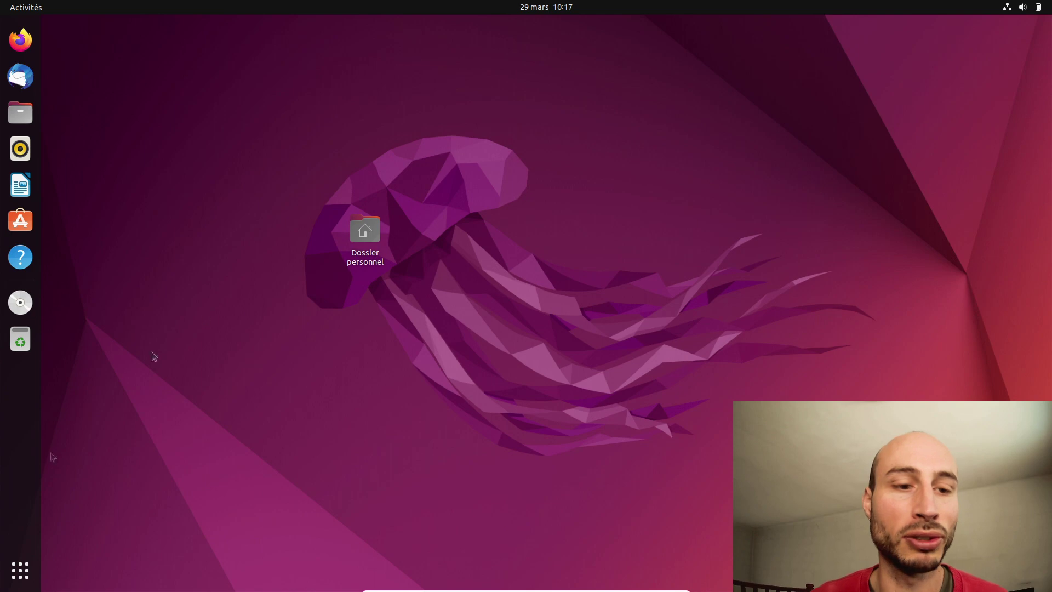
Step: Launch Firefox in the Ubuntu guest, close it again, and exit full-screen mode
{"action": "left_click", "coordinate": [20, 39]}
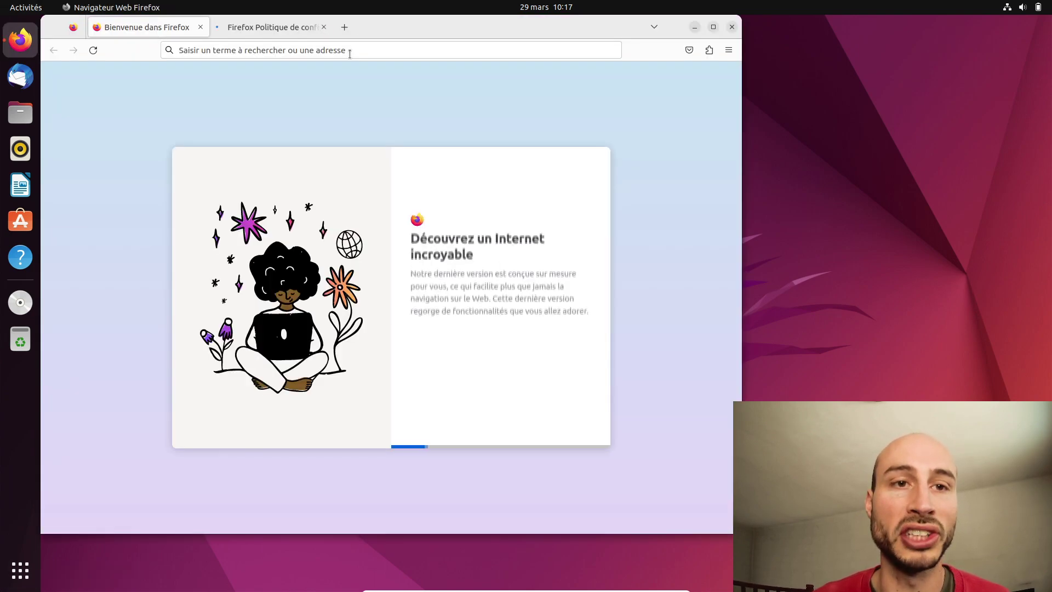
{"action": "left_click", "coordinate": [350, 53]}
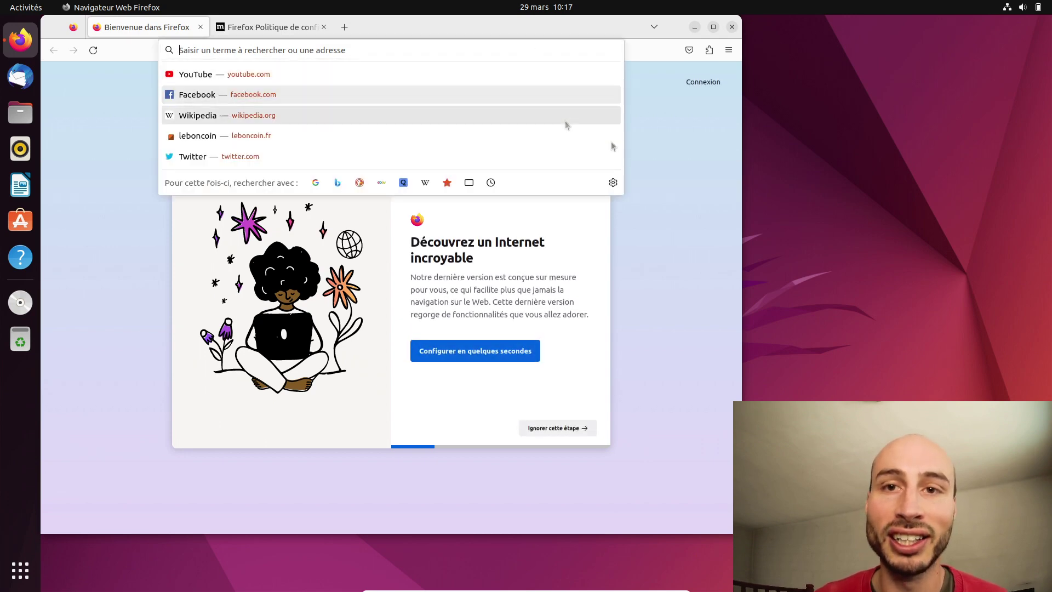
{"action": "left_click", "coordinate": [686, 184]}
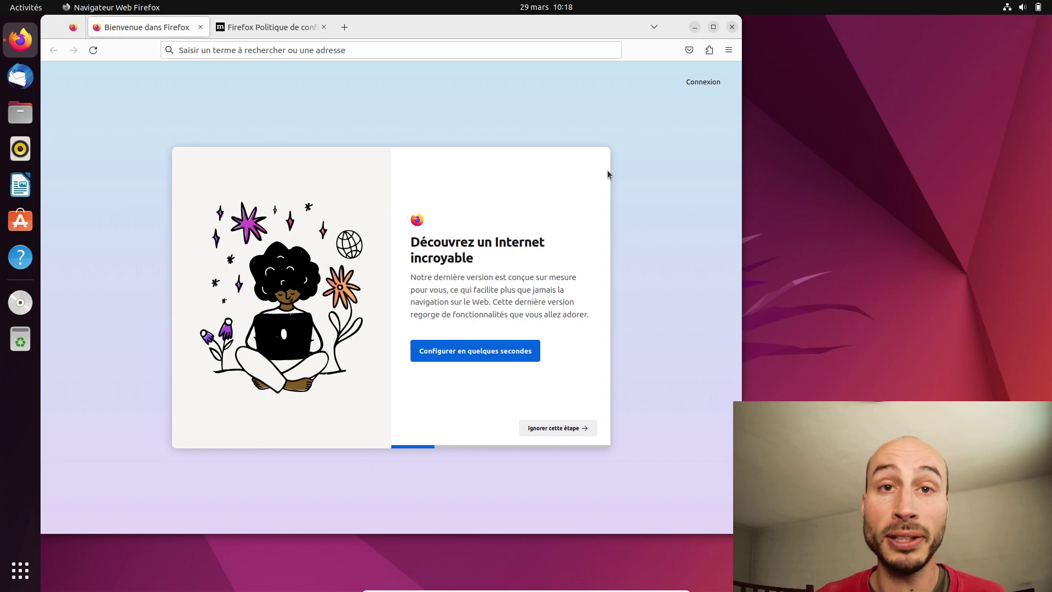
{"action": "left_click", "coordinate": [732, 27]}
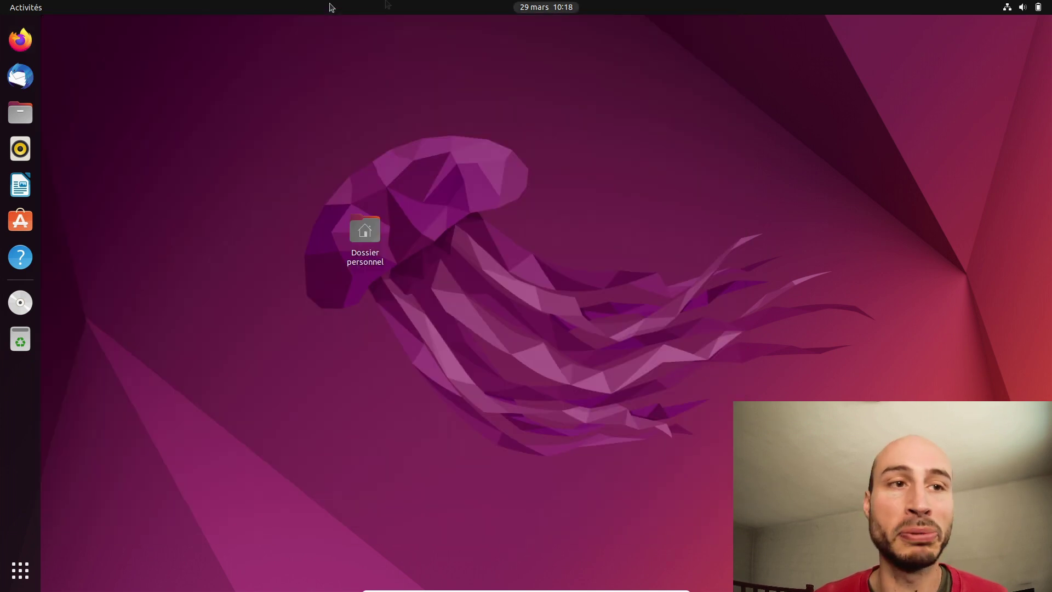
{"action": "key", "text": "ctrl+f"}
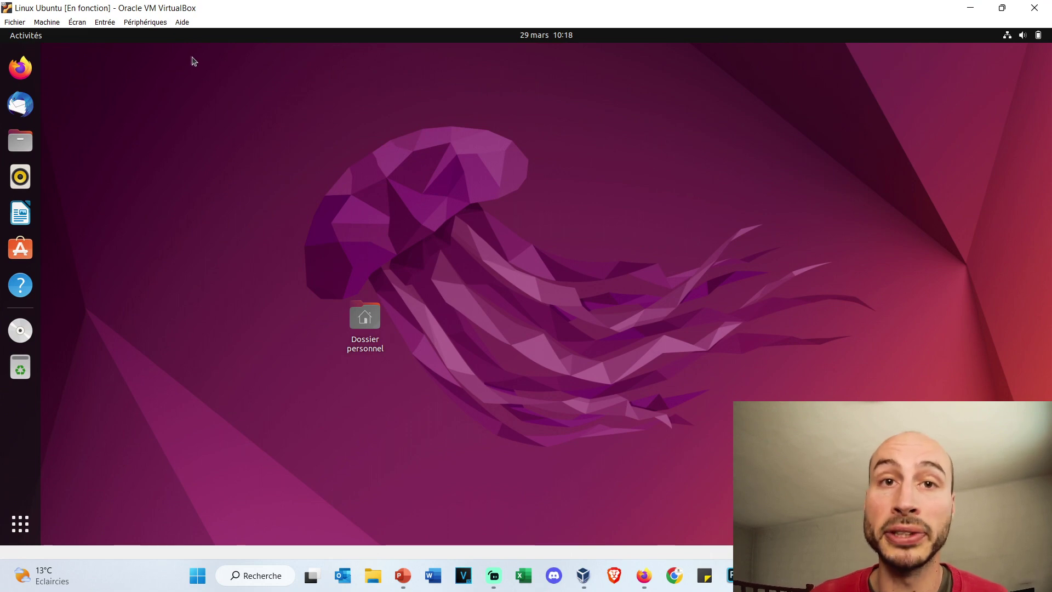
Step: Set Glisser-Déposer to Bidirectionnel and launch Upgrade Guest Additions from Périphériques
{"action": "left_click", "coordinate": [154, 24]}
{"action": "mouse_move", "coordinate": [204, 135]}
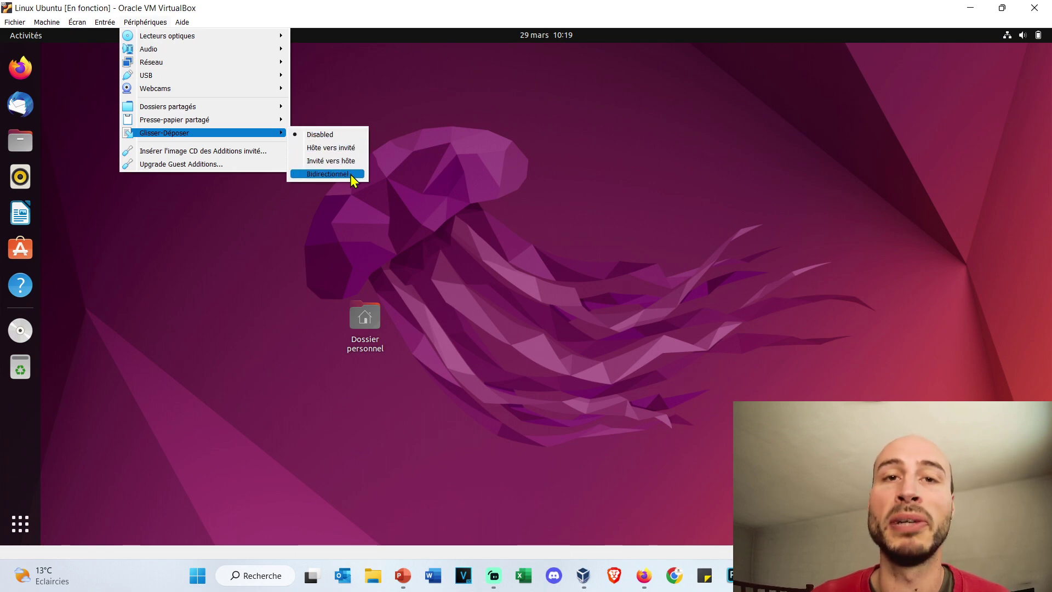
{"action": "left_click", "coordinate": [329, 174]}
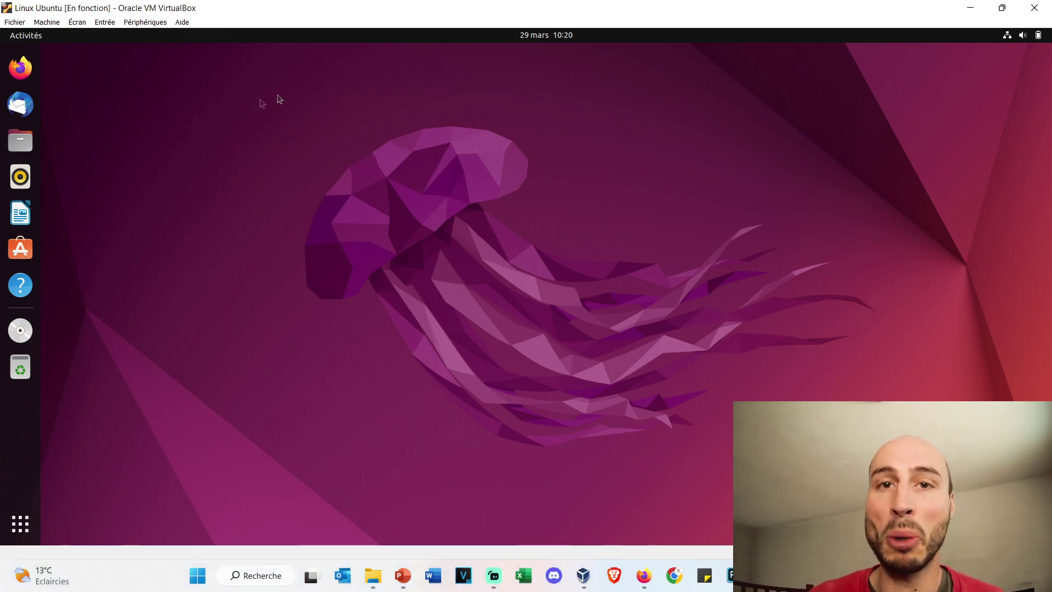
{"action": "left_click", "coordinate": [161, 22]}
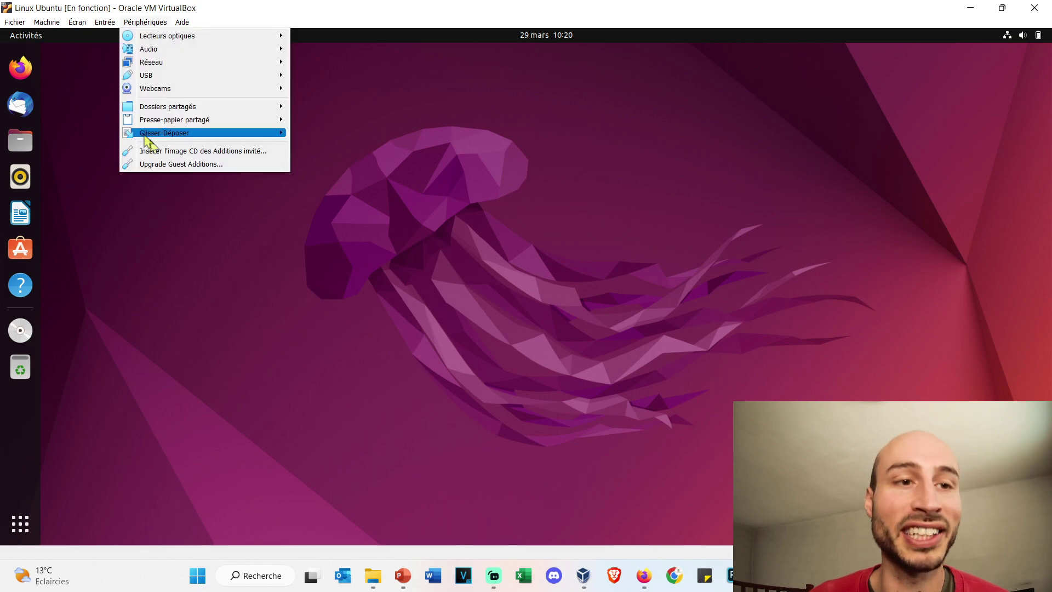
{"action": "left_click", "coordinate": [215, 164]}
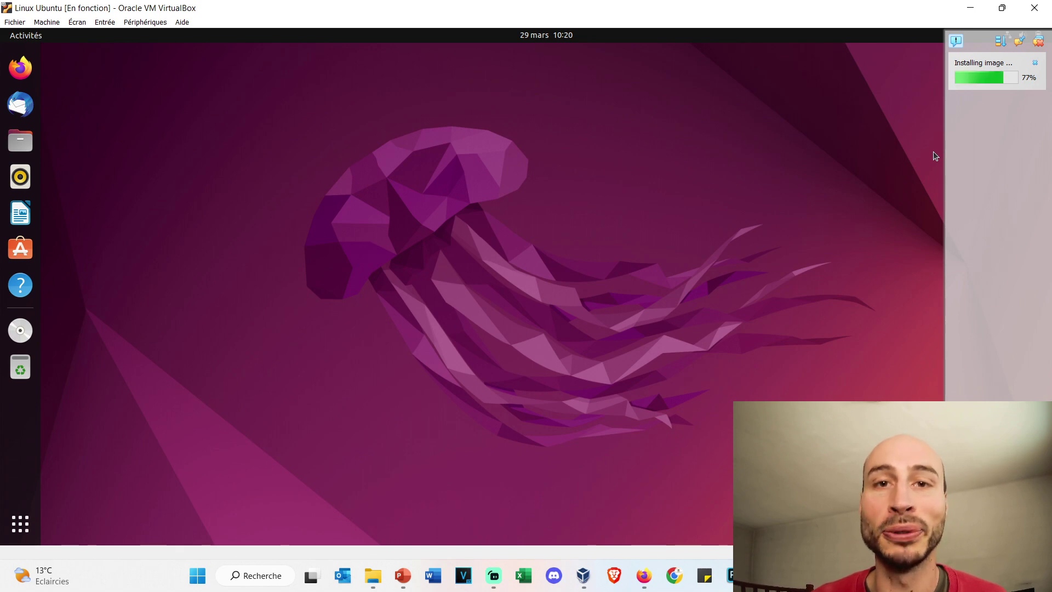
Step: Set Presse-papier partagé to Bidirectionnel
{"action": "left_click", "coordinate": [148, 23]}
{"action": "mouse_move", "coordinate": [187, 122]}
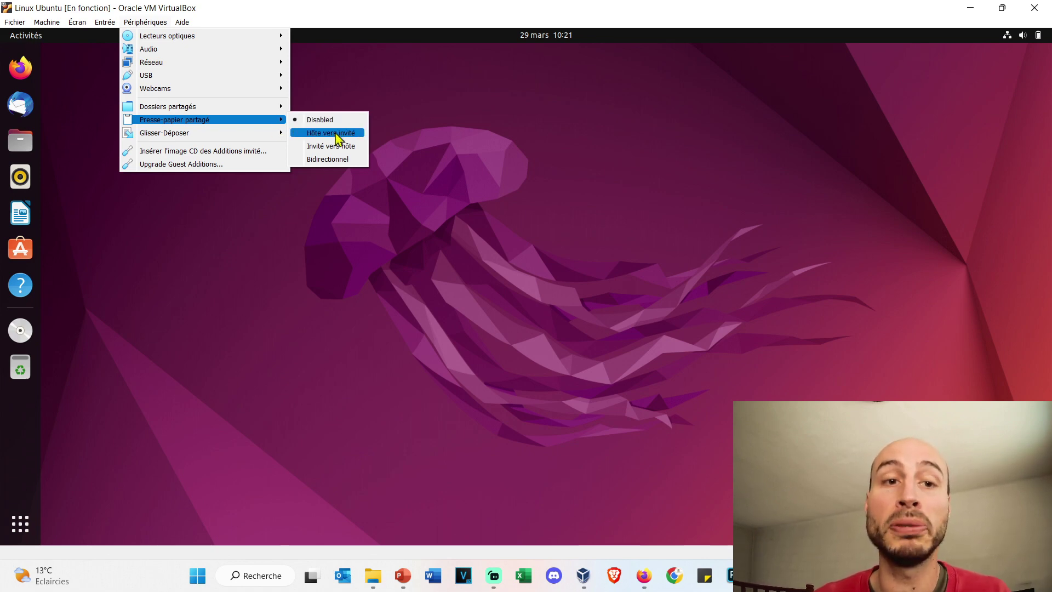
{"action": "left_click", "coordinate": [349, 160]}
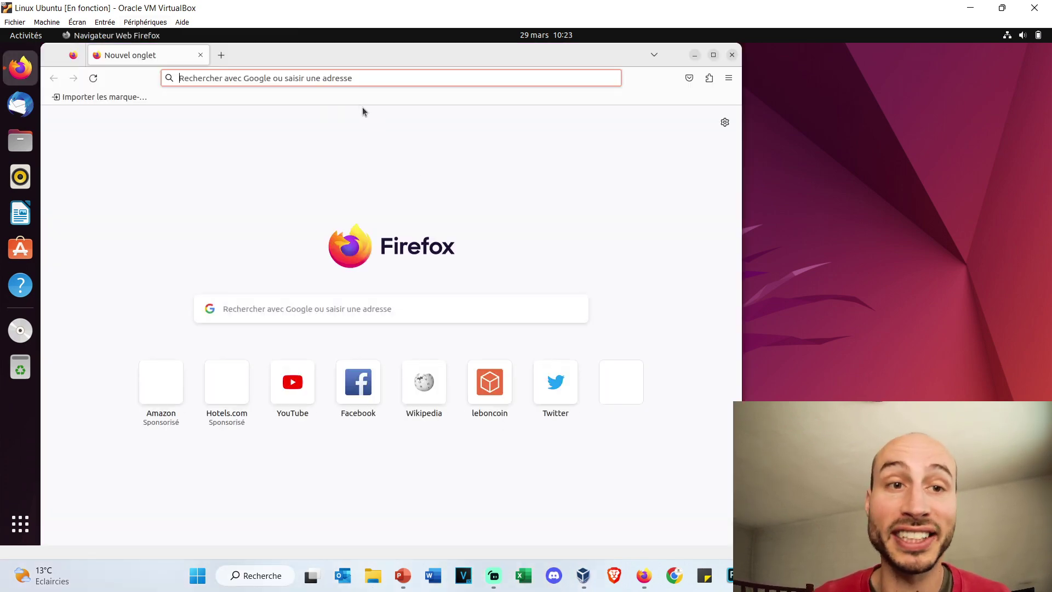
Step: Search Google for 'test' in guest Firefox and select the Test definition sentence
{"action": "left_click", "coordinate": [365, 322]}
{"action": "type", "text": "test"}
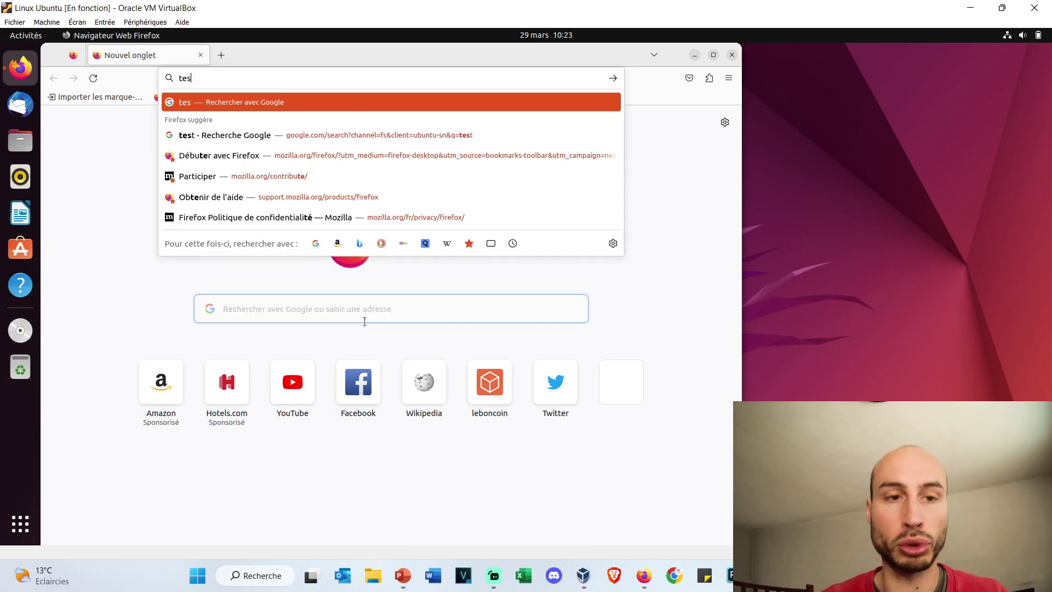
{"action": "key", "text": "Return"}
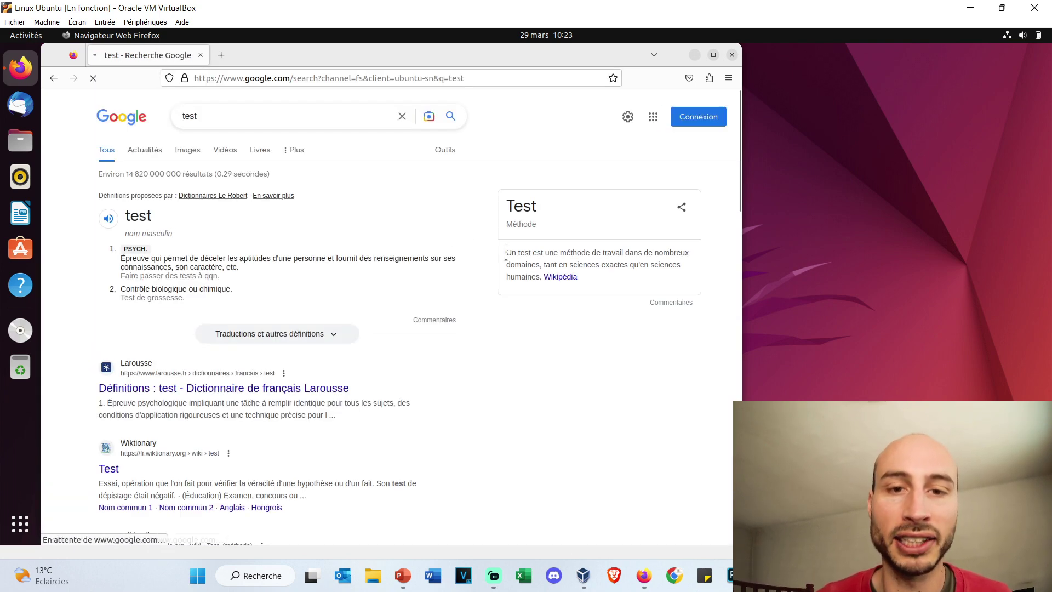
{"action": "left_click_drag", "start_coordinate": [505, 252], "coordinate": [659, 289]}
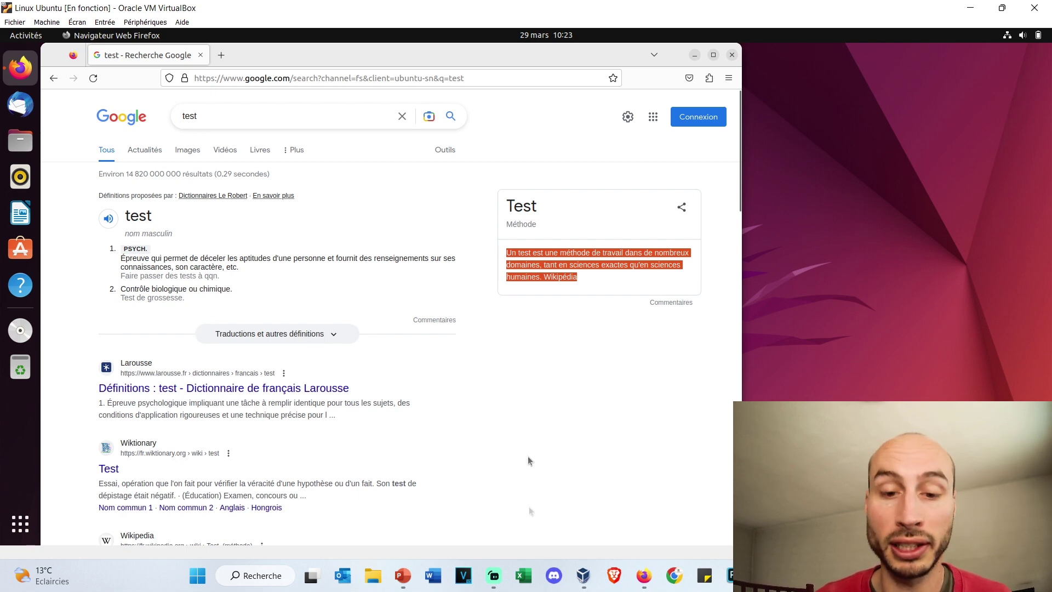
Step: Paste the copied definition into the host Firefox search bar and search it
{"action": "left_click", "coordinate": [644, 578]}
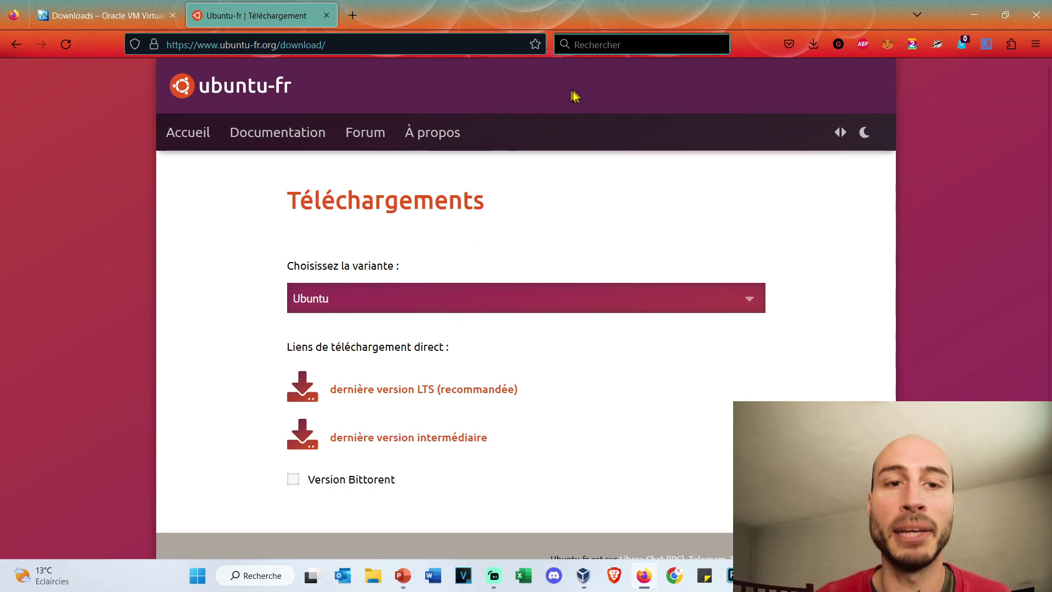
{"action": "key", "text": "ctrl+k"}
{"action": "key", "text": "ctrl+v"}
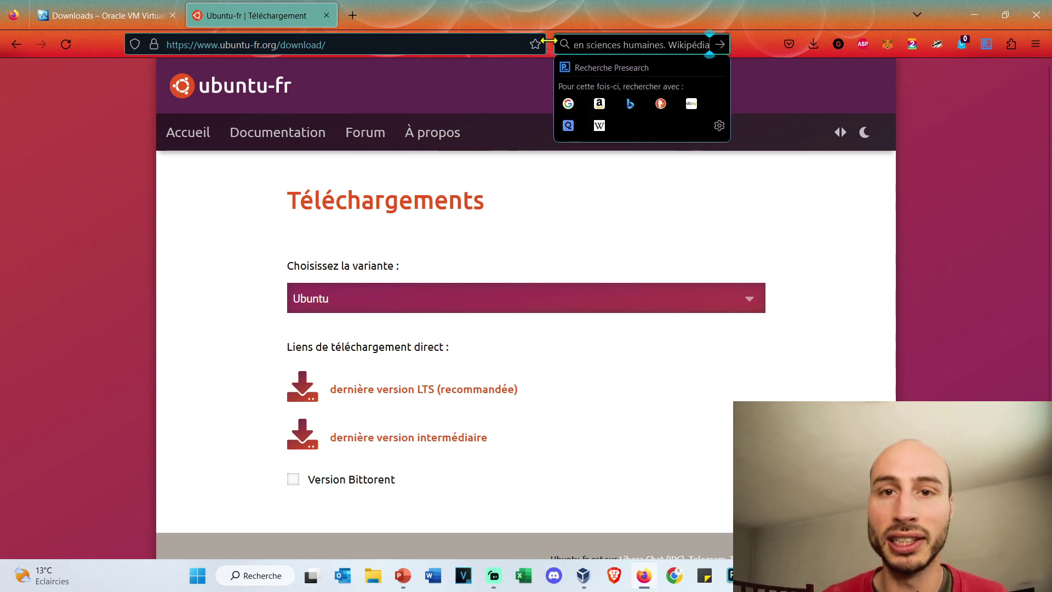
{"action": "key", "text": "Return"}
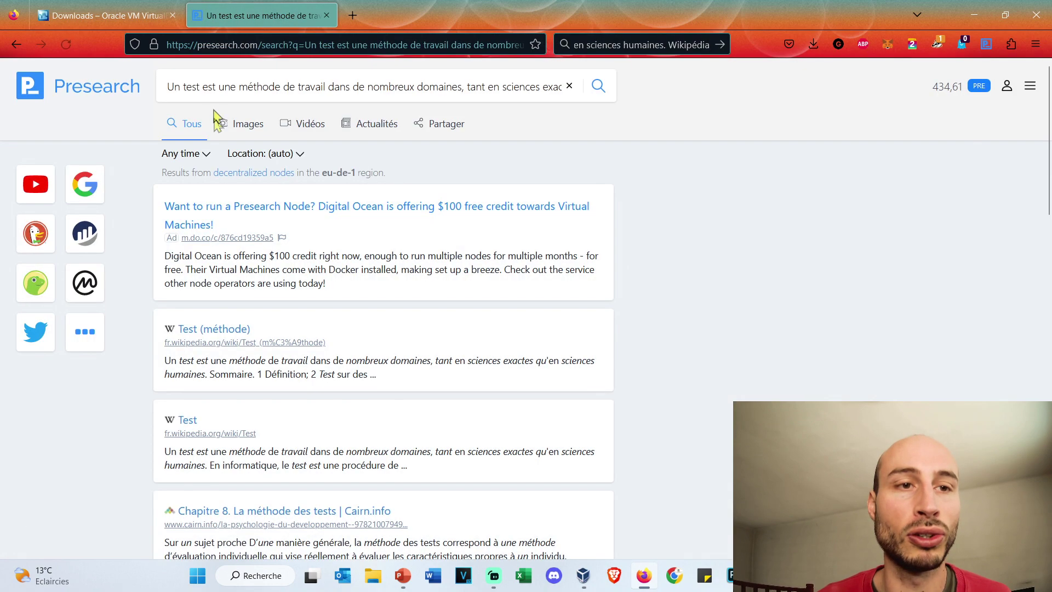
{"action": "left_click_drag", "start_coordinate": [230, 88], "coordinate": [610, 110]}
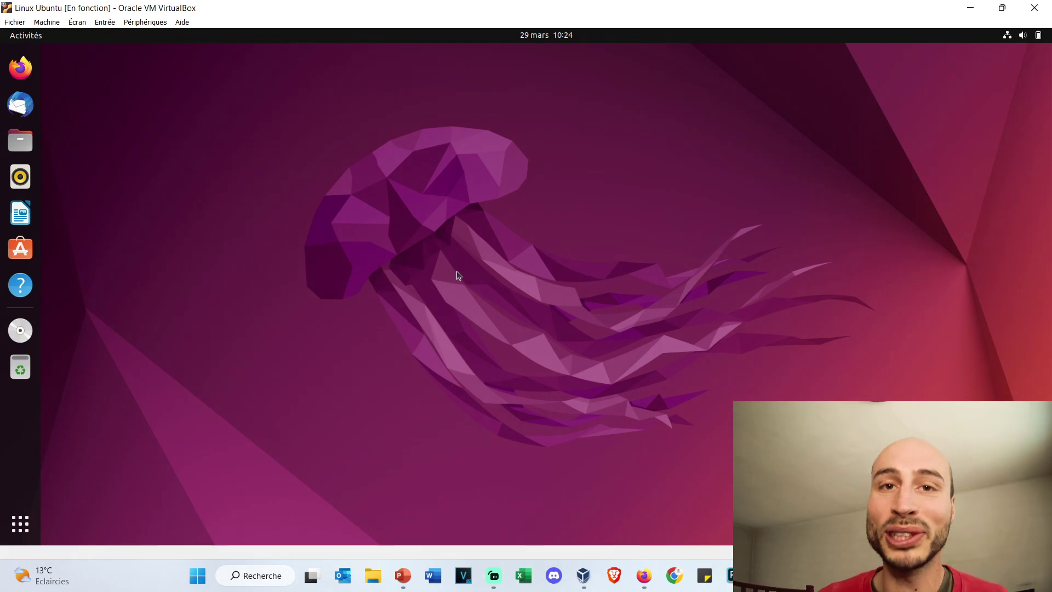
Step: Open Machine > Configuration, browse Système, Affichage, Stockage and Réseau, then return to Stockage
{"action": "left_click", "coordinate": [55, 21]}
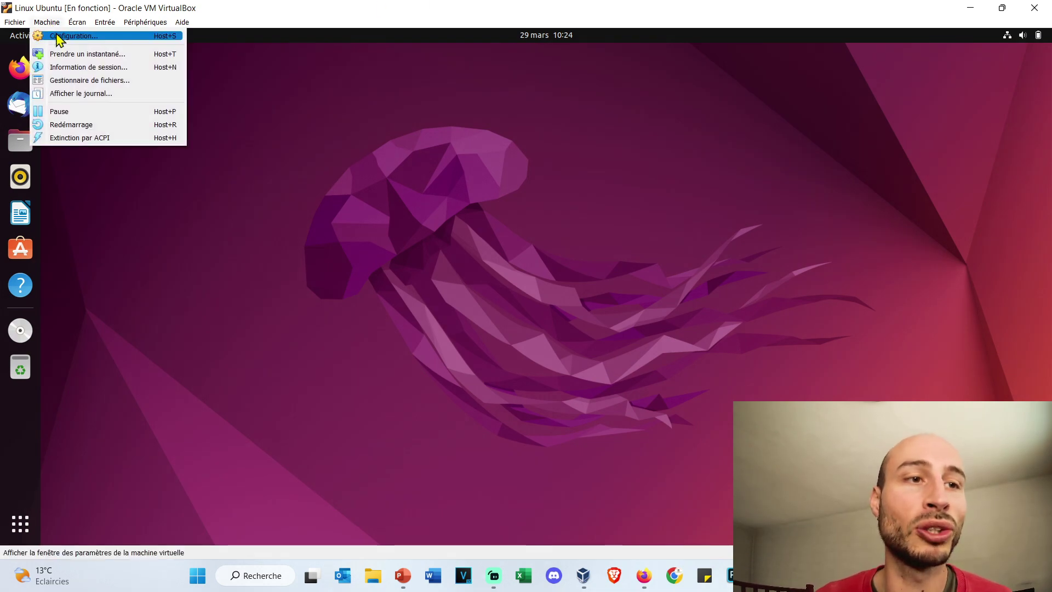
{"action": "left_click", "coordinate": [54, 35]}
{"action": "left_click", "coordinate": [361, 181]}
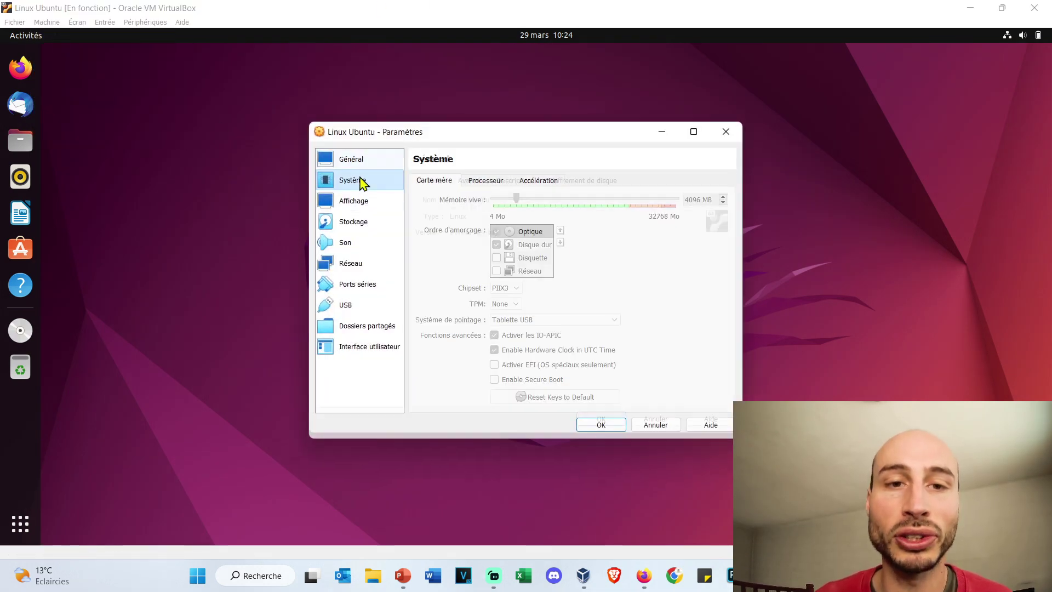
{"action": "left_click", "coordinate": [352, 207]}
{"action": "left_click", "coordinate": [359, 222]}
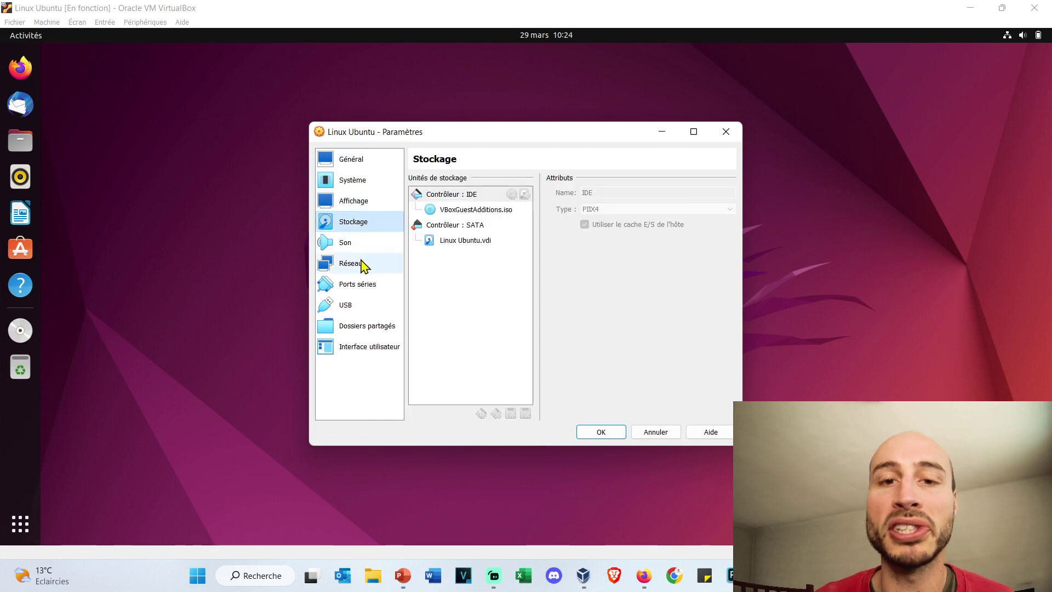
{"action": "left_click", "coordinate": [359, 264]}
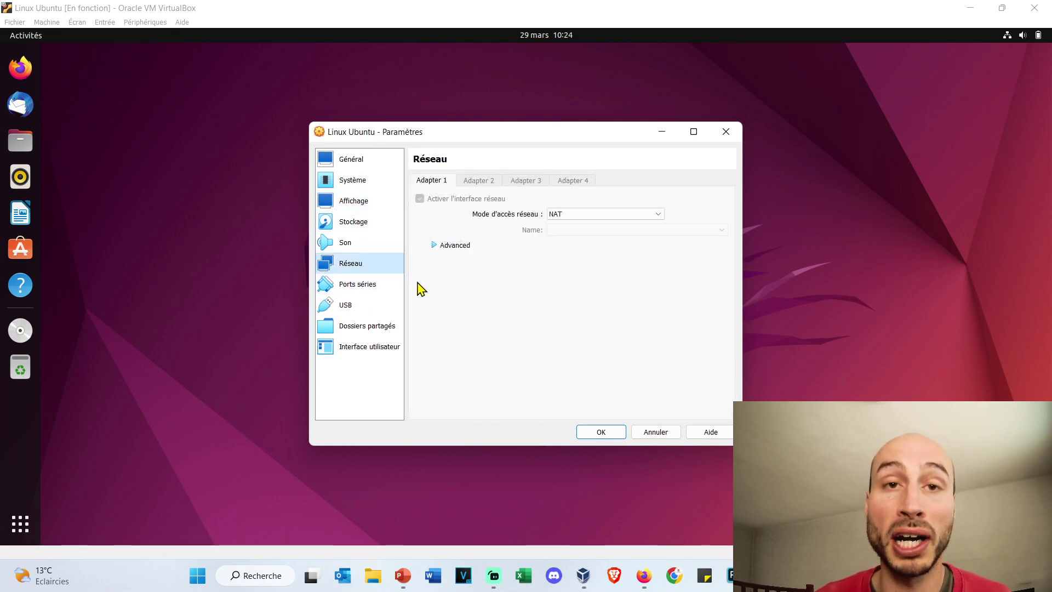
{"action": "left_click", "coordinate": [365, 224]}
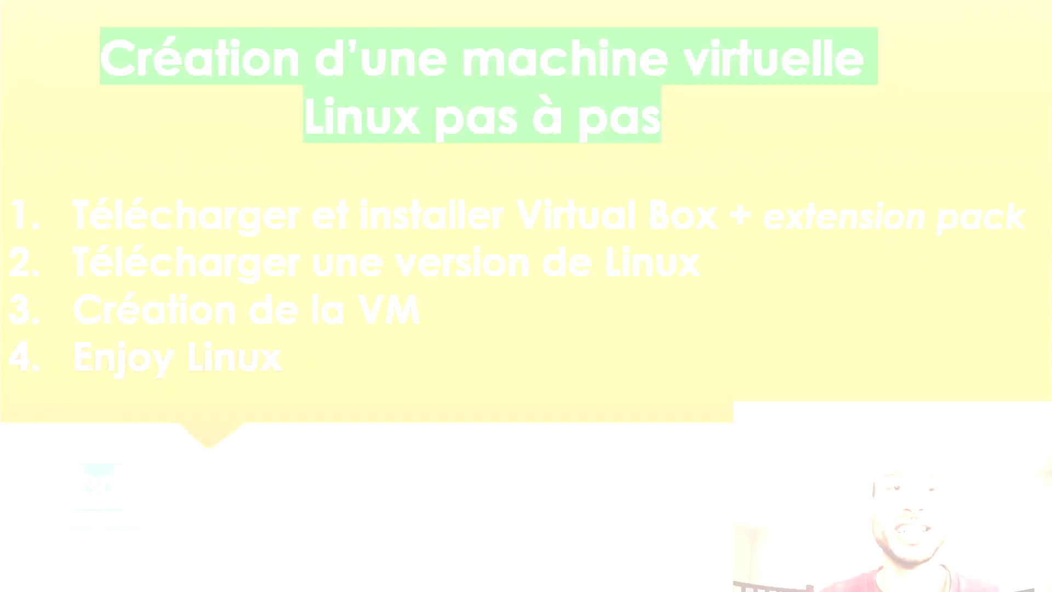